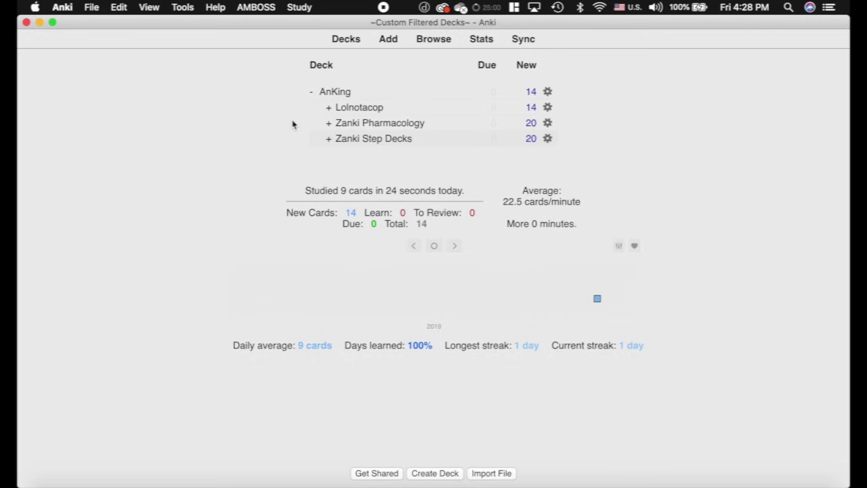
Start a new filtered deck and highlight its deck:"AnKing::Zanki Step Decks" and is:due search terms in turn.
left_click(187, 8)
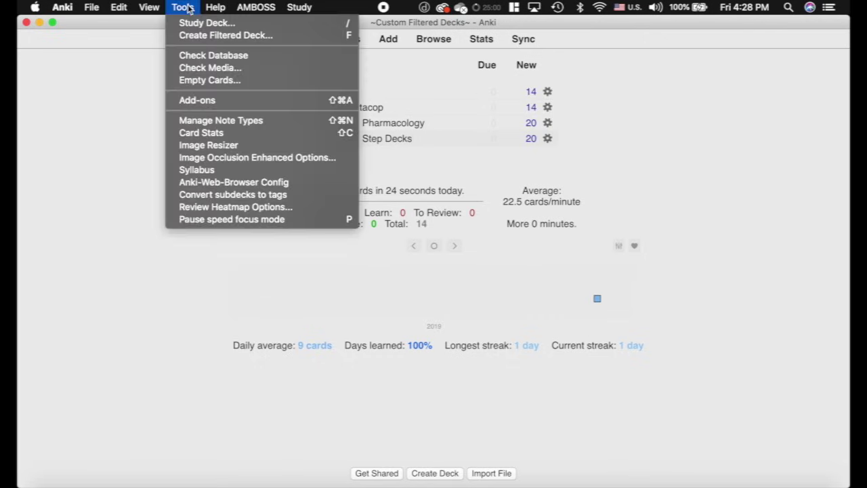
left_click(193, 37)
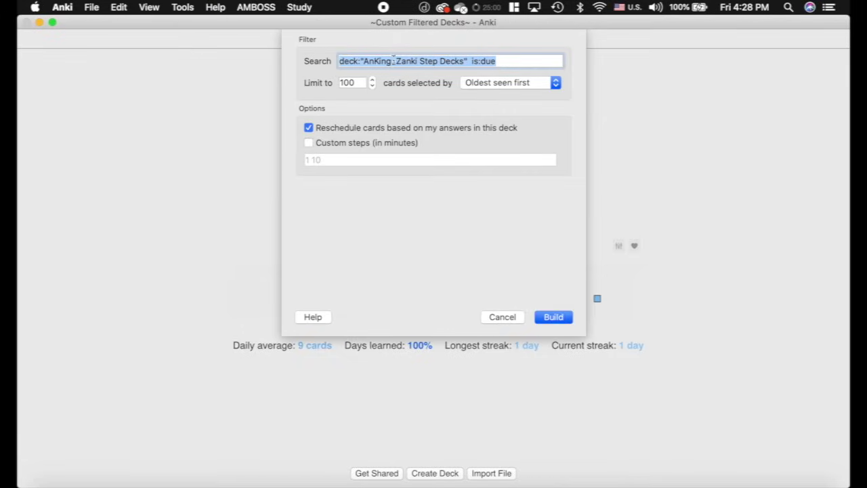
left_click(376, 61)
left_click_drag(467, 62, 318, 64)
left_click(511, 61)
left_click_drag(497, 60, 473, 61)
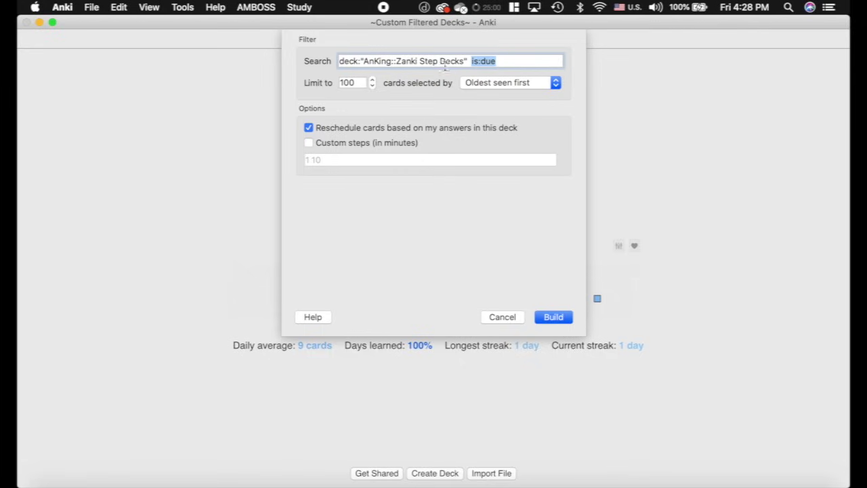
Discard the Zanki filtered deck and start a new filtered deck from the Lolnotacop deck.
left_click(507, 318)
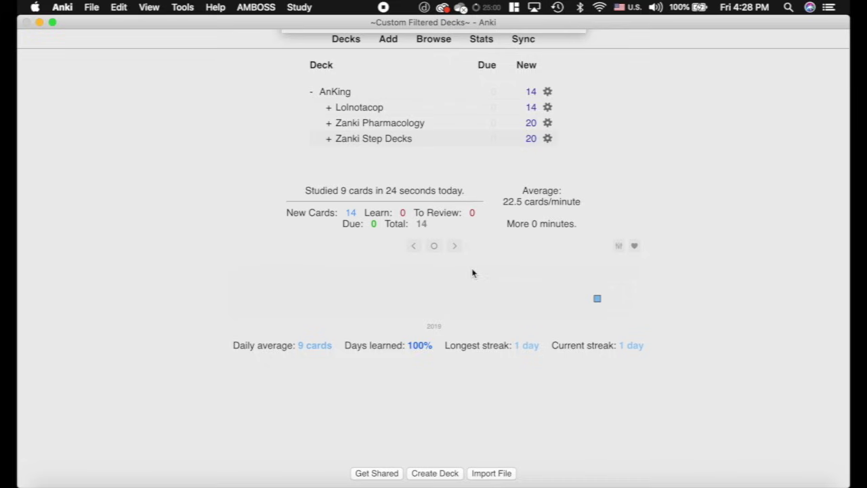
left_click(359, 108)
left_click(184, 6)
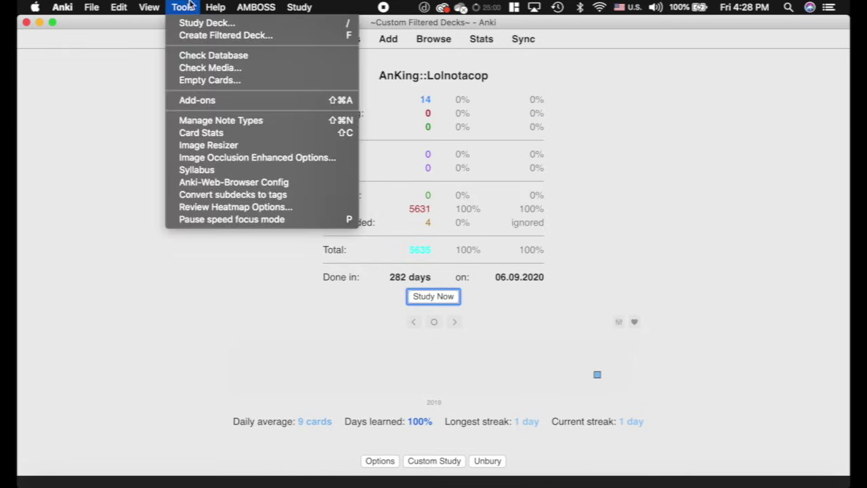
left_click(203, 39)
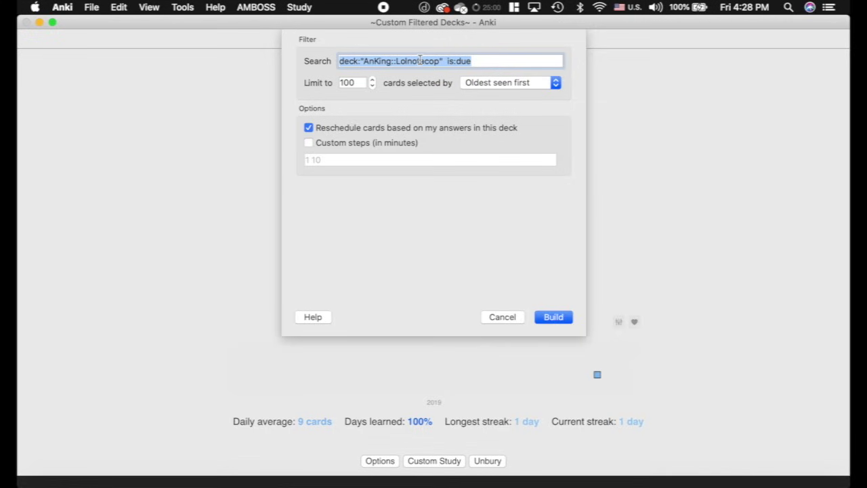
Check the 100-card limit and keep the Oldest seen first order.
double_click(346, 83)
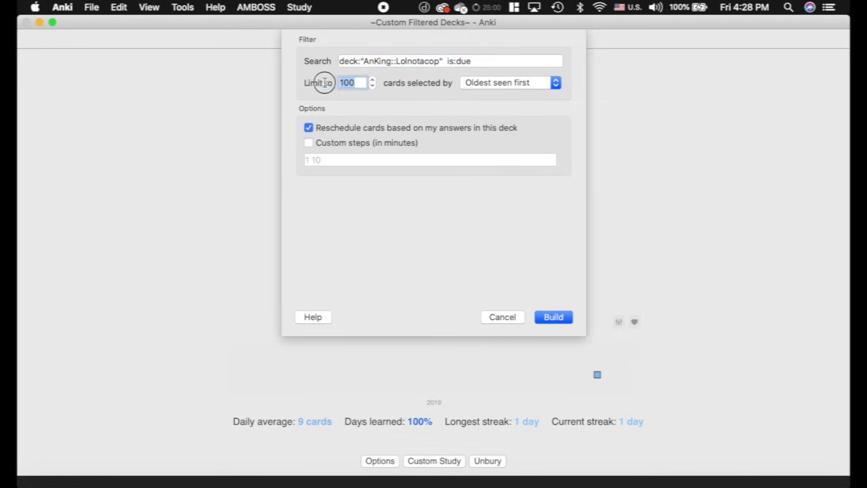
left_click(500, 83)
left_click(496, 82)
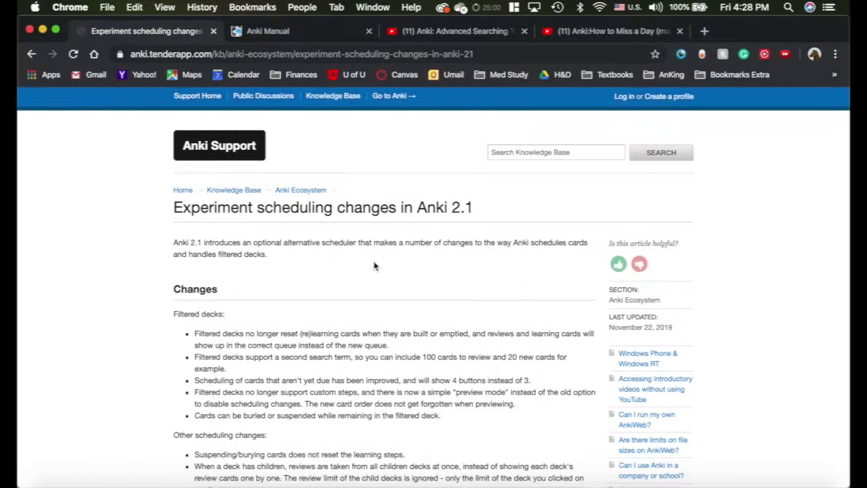
scroll(373, 266, "down", 2)
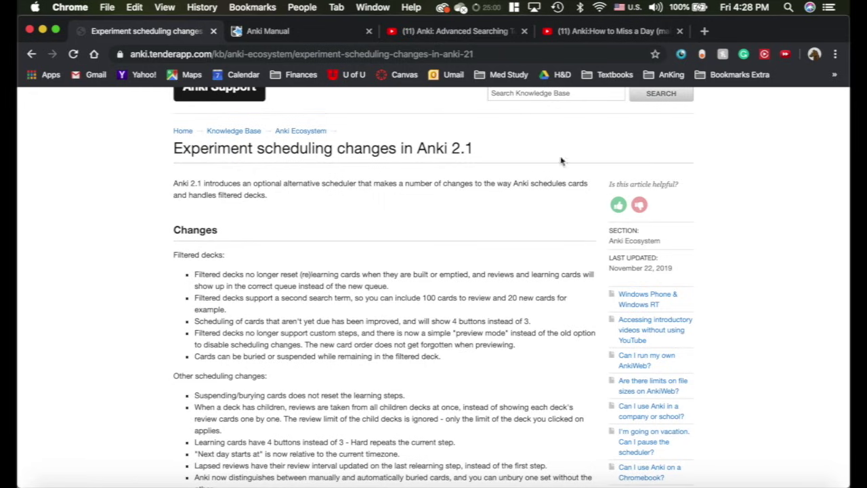
scroll(269, 183, "up", 2)
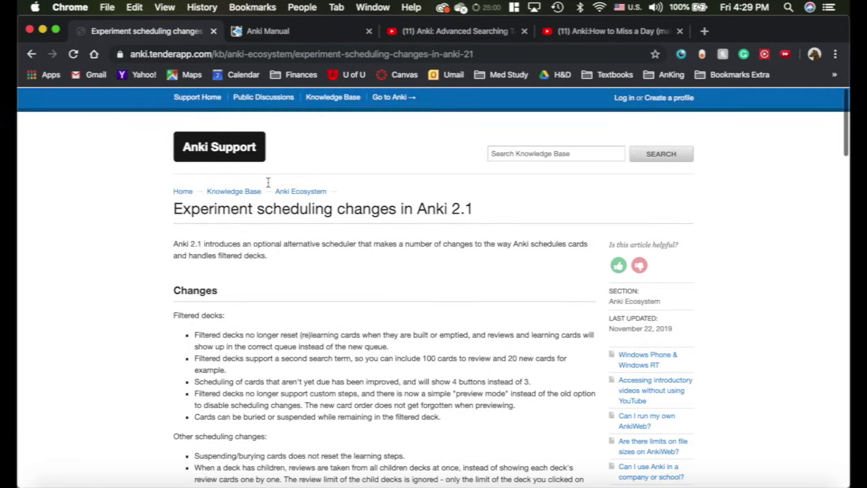
scroll(269, 183, "down", 2)
scroll(361, 189, "down", 1)
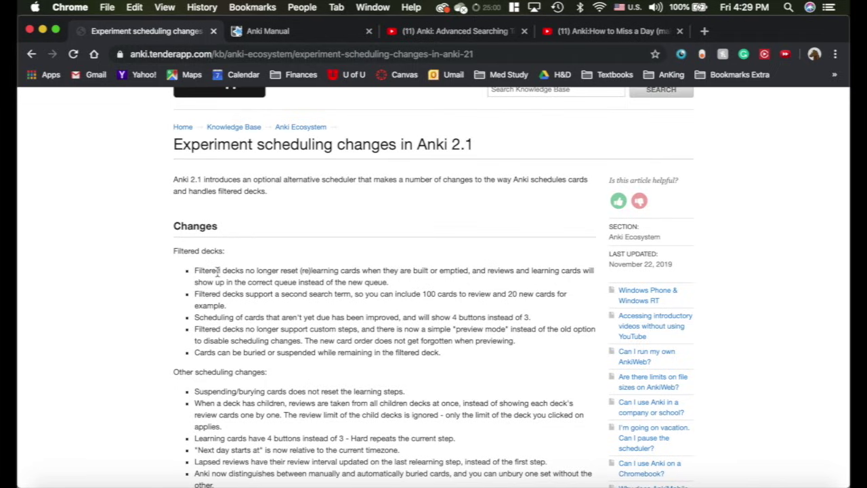
key("super+Tab")
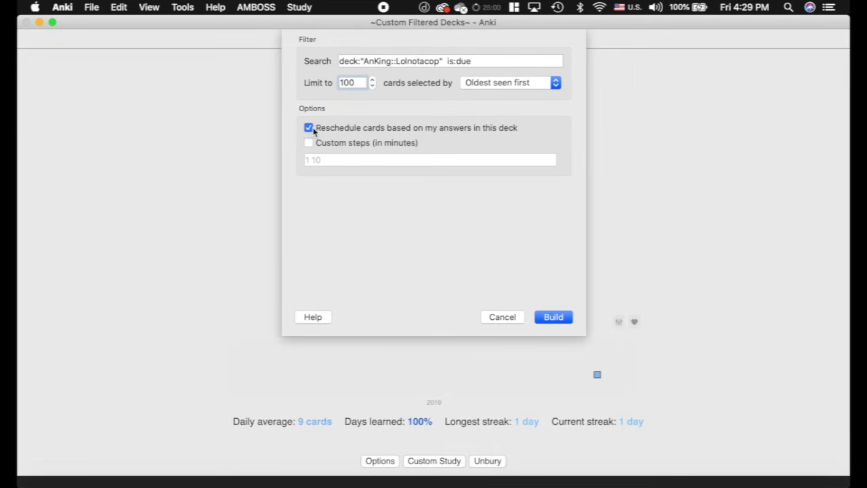
left_click(311, 129)
left_click(310, 128)
key("ctrl+Left")
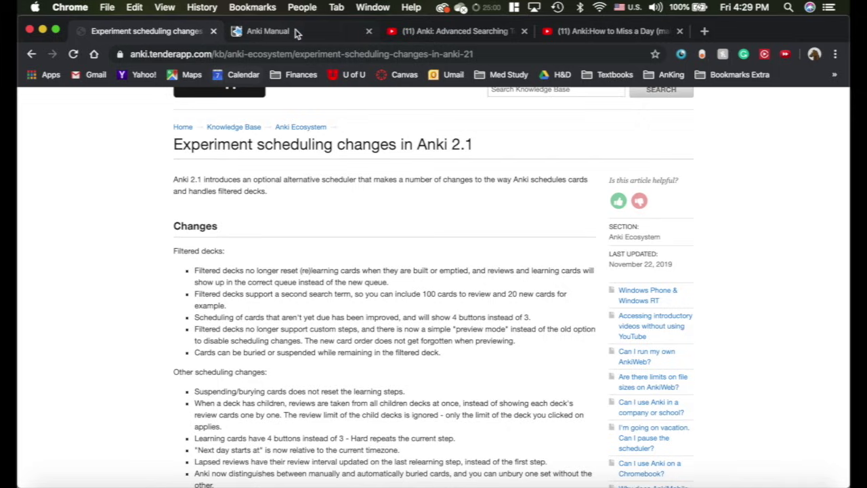
Read the manual's card order section and compare it with the dialog's order dropdown, keeping Oldest seen first.
left_click(306, 36)
scroll(375, 185, "up", 2)
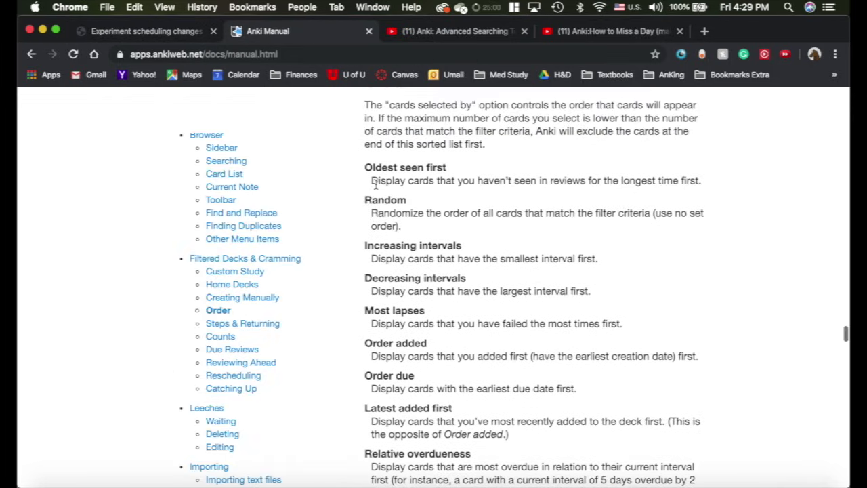
scroll(410, 208, "down", 3)
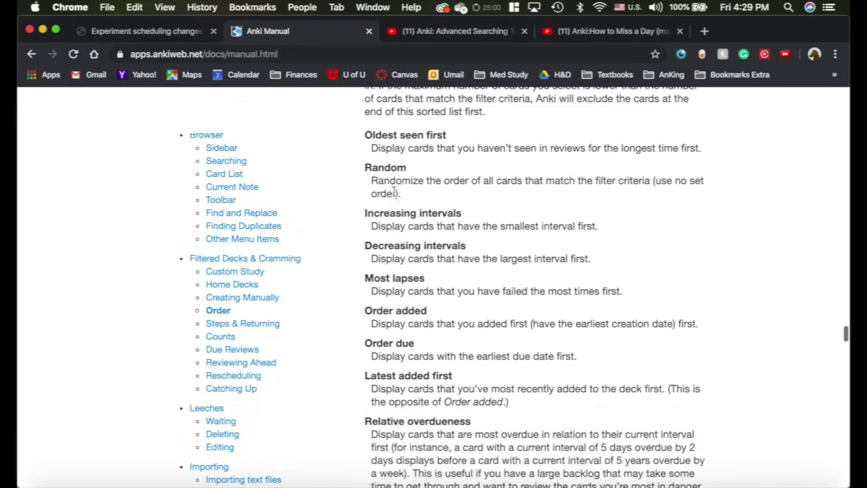
key("ctrl+Right")
left_click(524, 83)
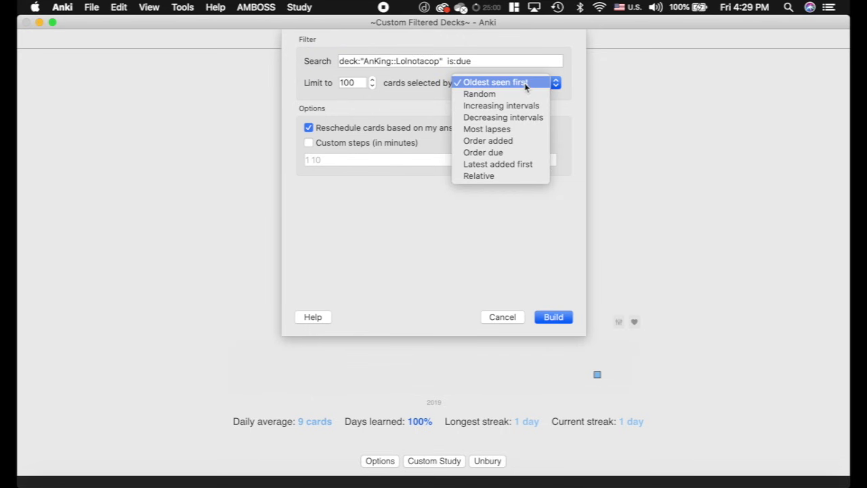
left_click(404, 86)
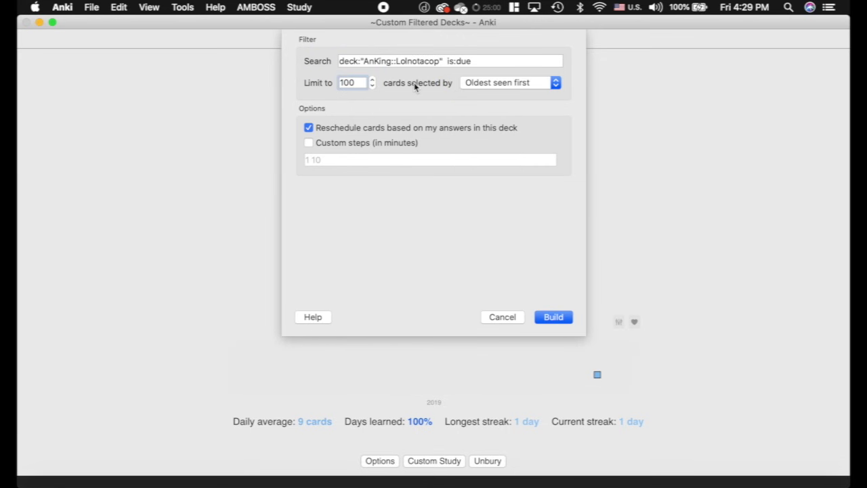
Read further down the manual's order descriptions, then bring up the 'How to Miss a Day' video.
key("ctrl+Left")
scroll(445, 385, "down", 1)
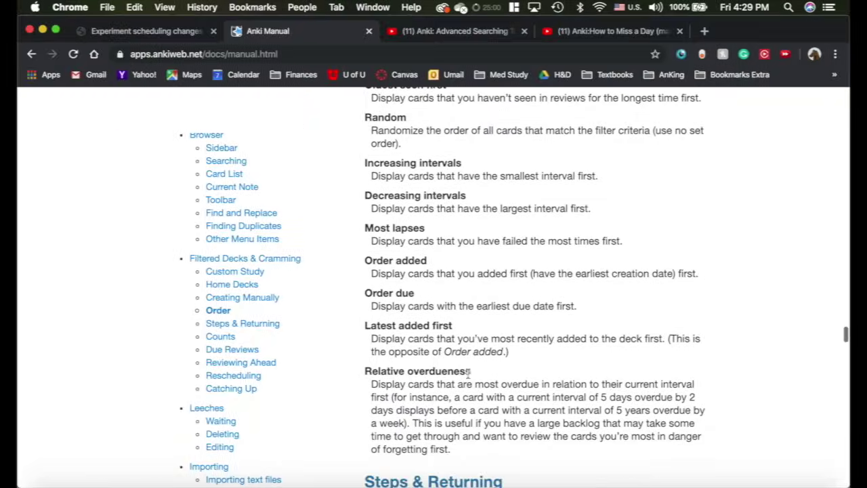
left_click_drag(471, 371, 364, 371)
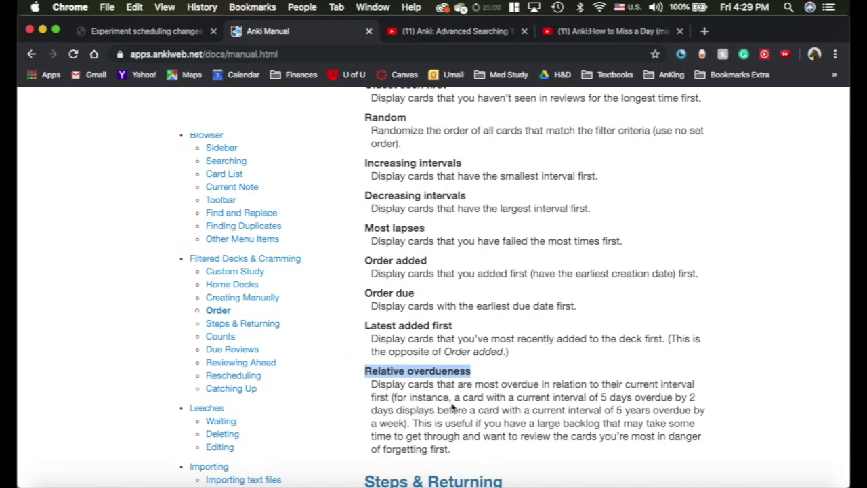
left_click(626, 31)
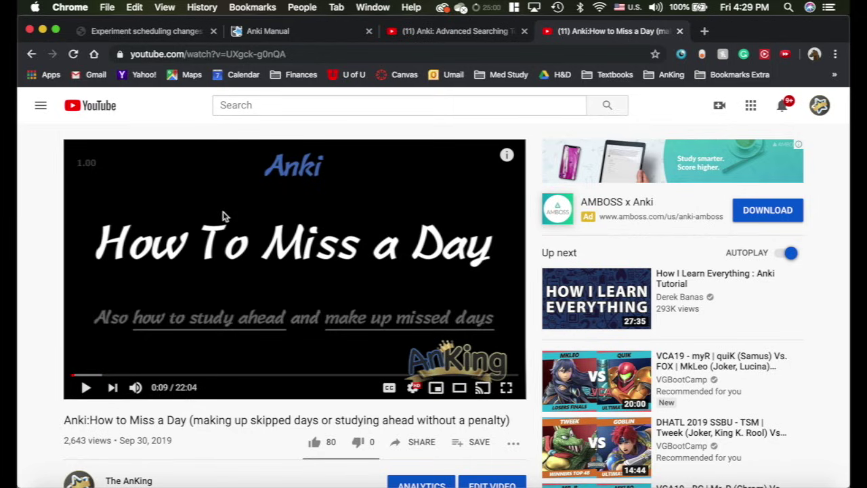
Search the Anki Manual for prop:due and read the Card state and Card properties terms.
left_click(310, 31)
key("super+f")
type("pr")
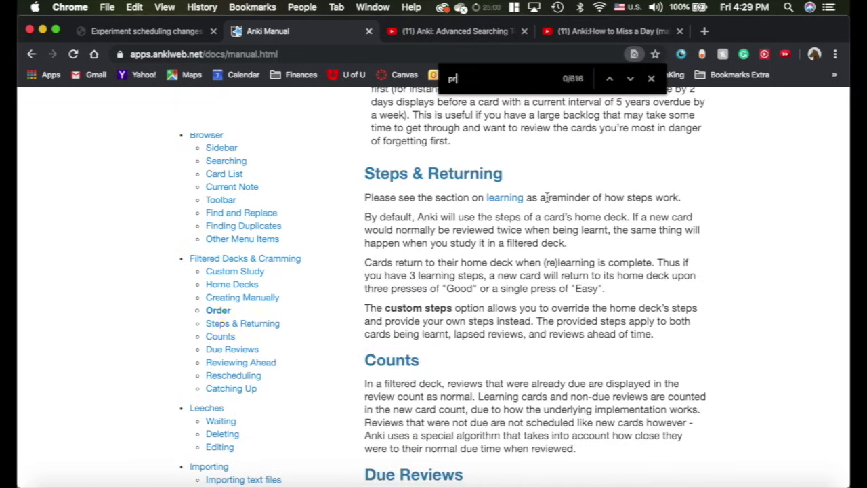
type("op:due")
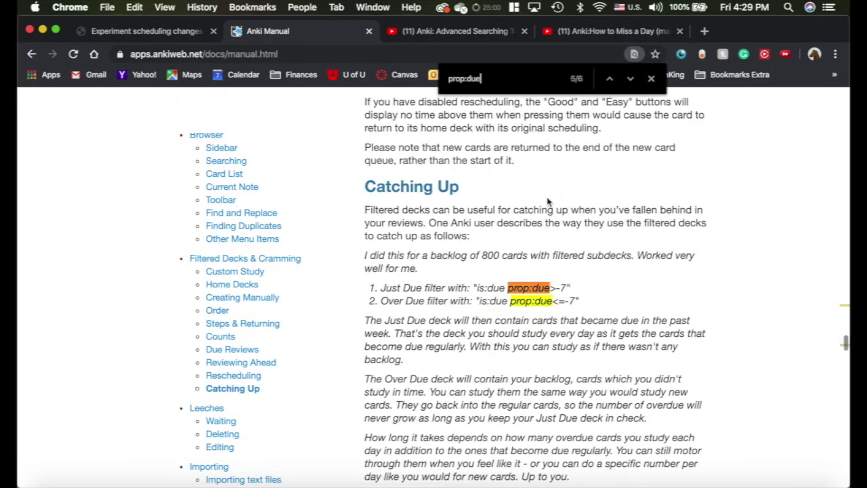
left_click(631, 80)
left_click(631, 80)
left_click(652, 79)
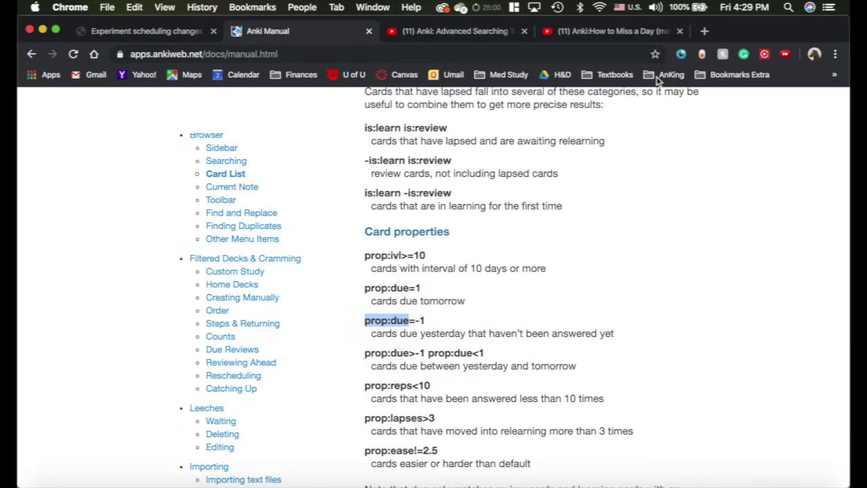
scroll(474, 270, "up", 10)
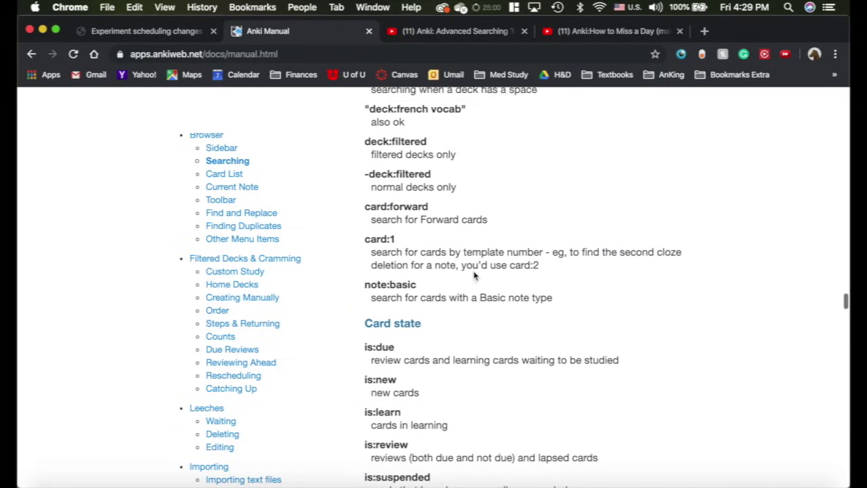
scroll(473, 275, "up", 3)
scroll(474, 274, "down", 6)
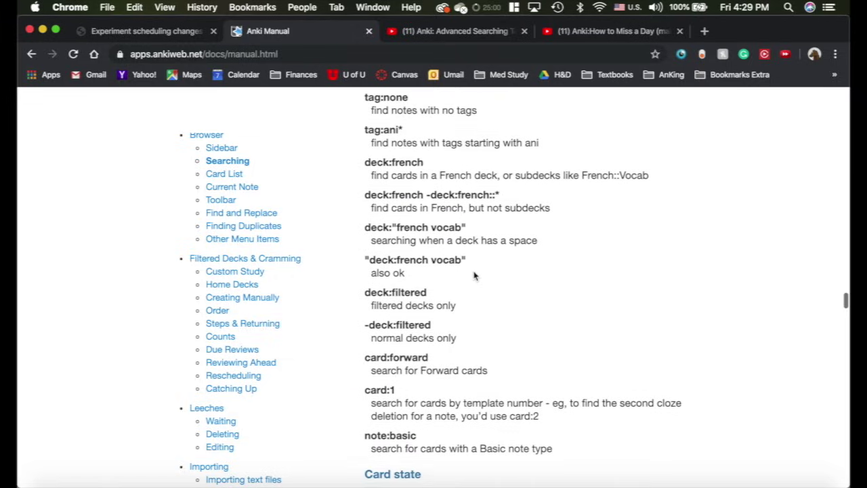
scroll(474, 275, "down", 2)
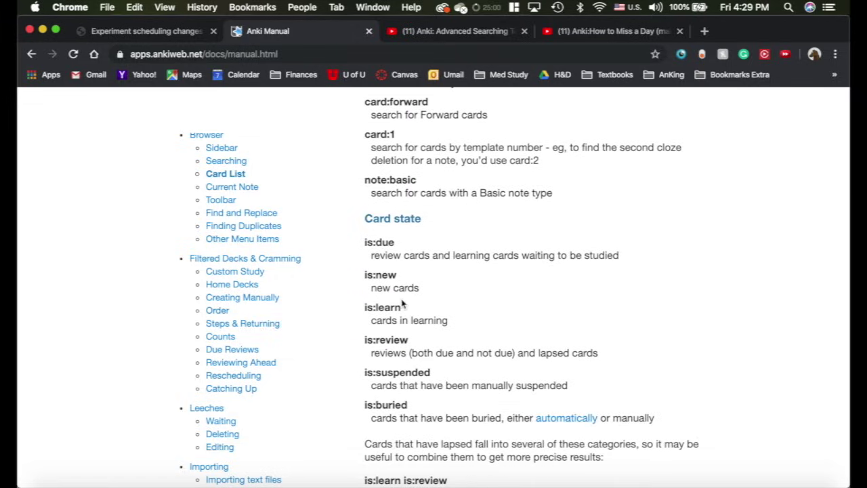
scroll(379, 291, "down", 3)
Compare the dialog's deck search with the manual's prop:ivl>=10 example, then return to the filtered deck dialog.
key("super+Tab")
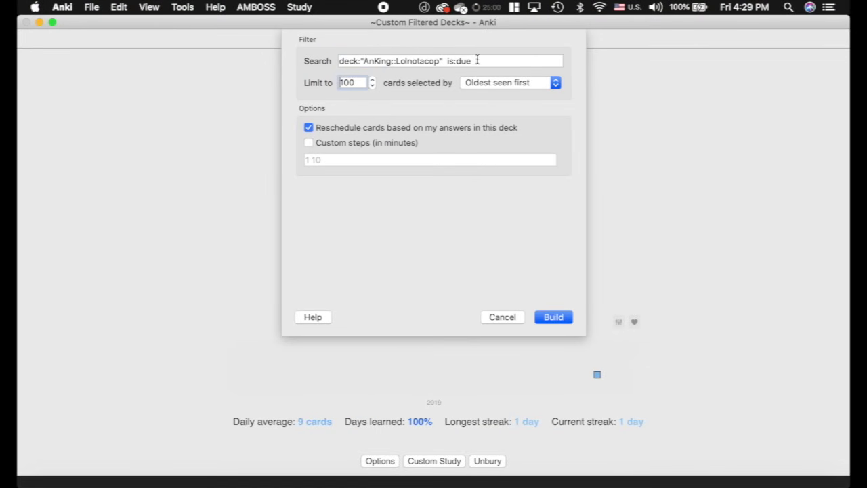
left_click_drag(484, 61, 319, 65)
key("super+Tab")
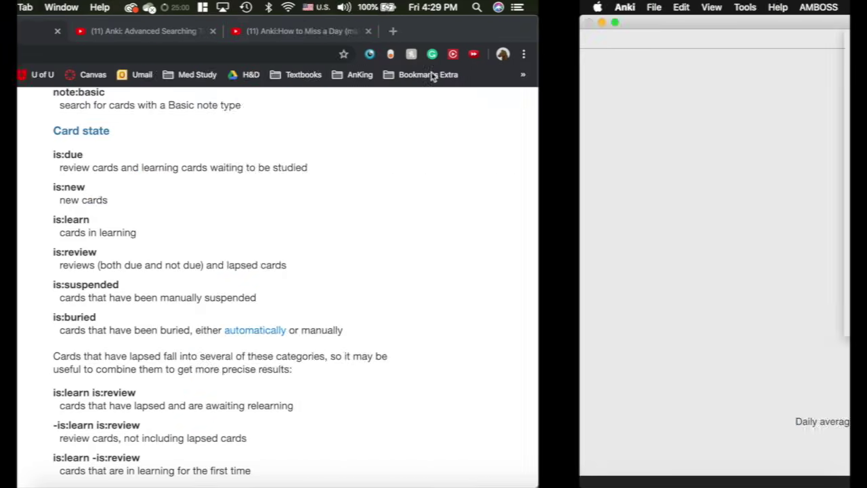
scroll(447, 297, "down", 3)
scroll(447, 301, "down", 1)
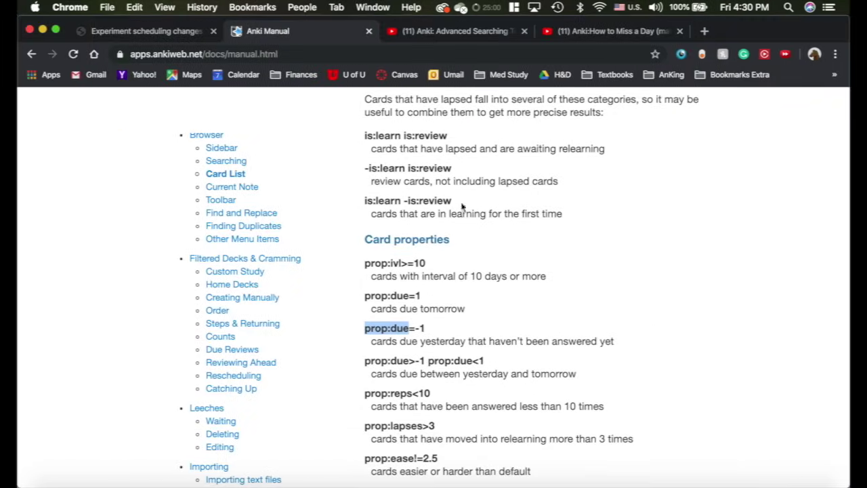
scroll(467, 217, "down", 2)
scroll(407, 231, "down", 1)
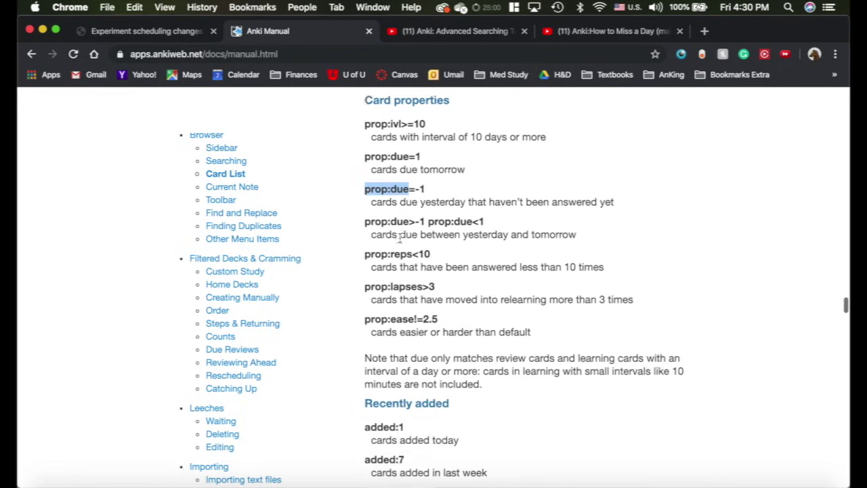
scroll(406, 224, "up", 2)
left_click_drag(427, 183, 364, 183)
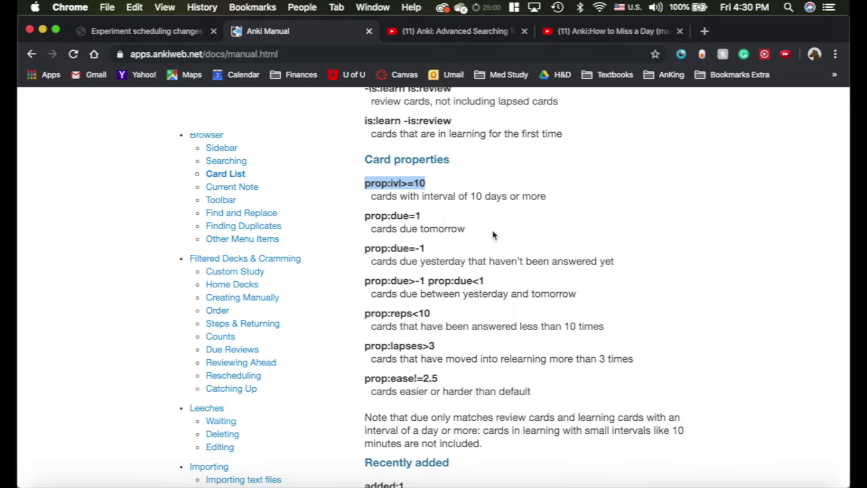
scroll(498, 236, "down", 5)
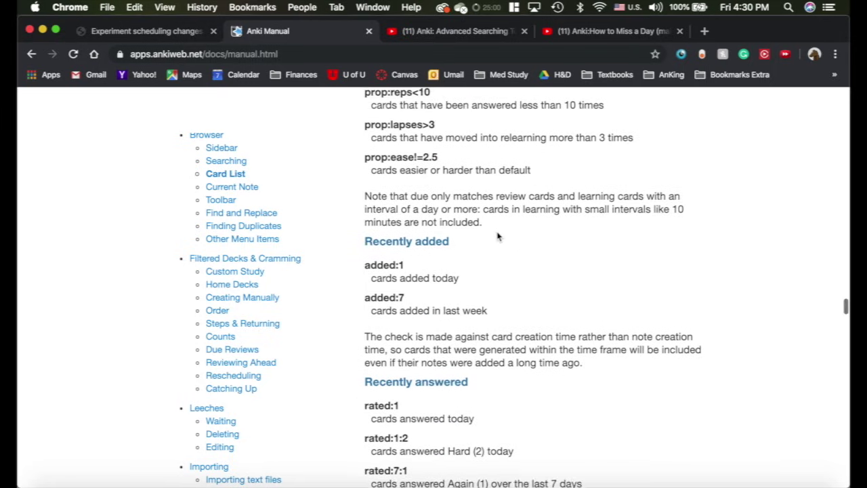
scroll(498, 236, "up", 4)
left_click(461, 224)
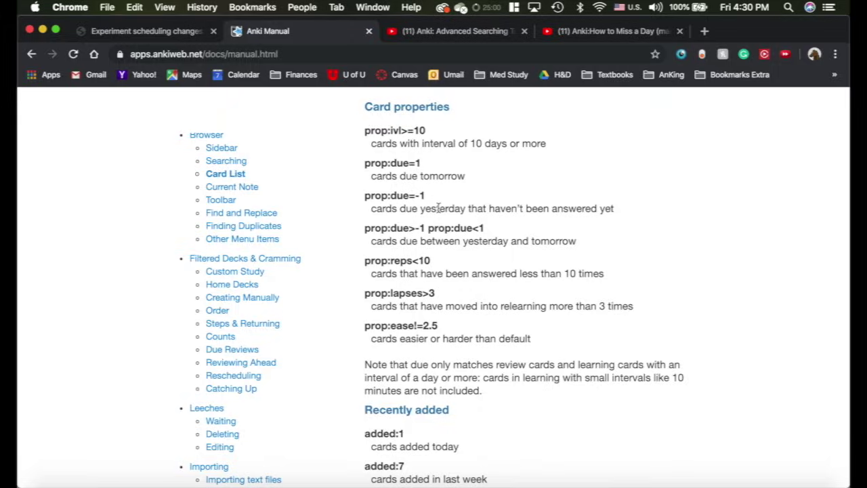
key("ctrl+Right")
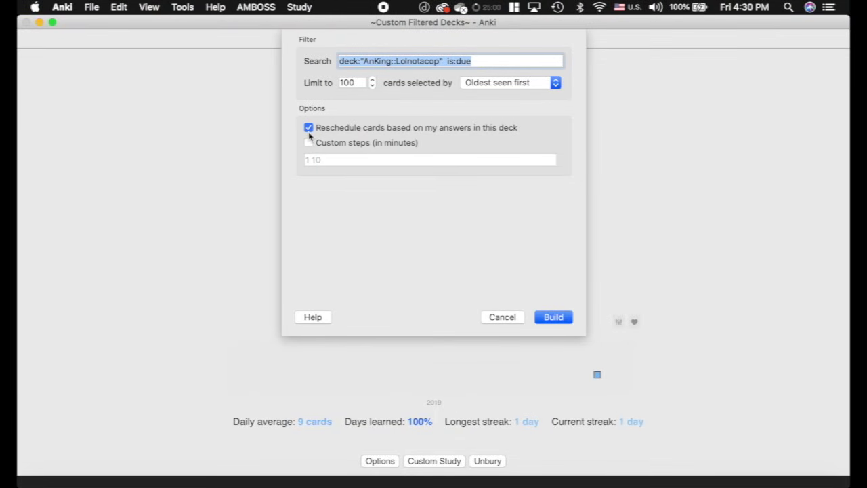
Try toggling Reschedule and Custom steps off and on, leaving rescheduling on and custom steps off.
left_click(308, 128)
left_click(308, 143)
left_click(319, 161)
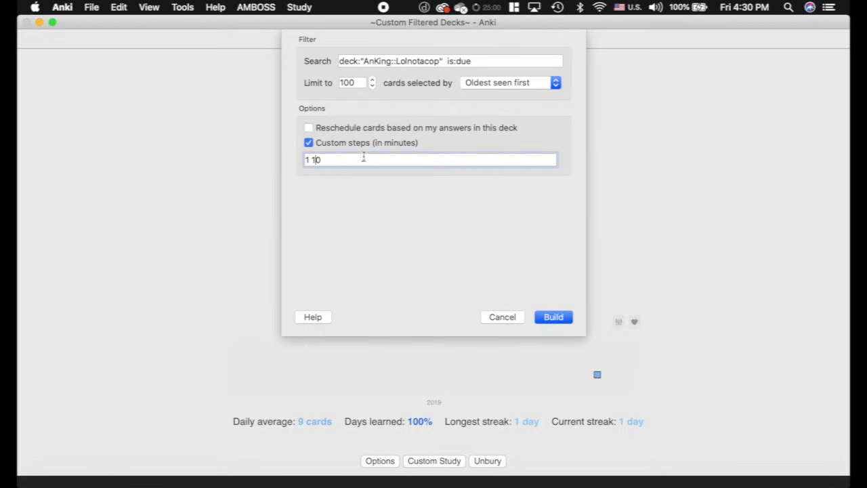
left_click(309, 143)
left_click(309, 127)
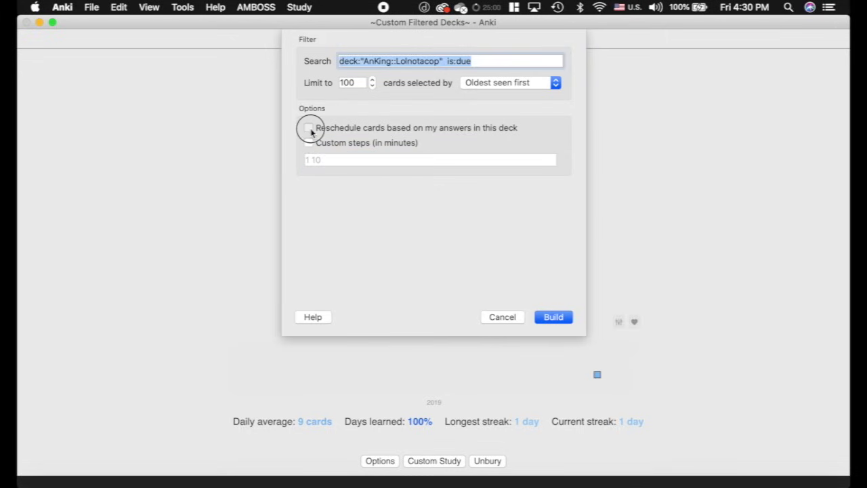
Build Filtered Deck 1 with a 10-card limit, decline revising the empty search, and open it.
left_click(363, 82)
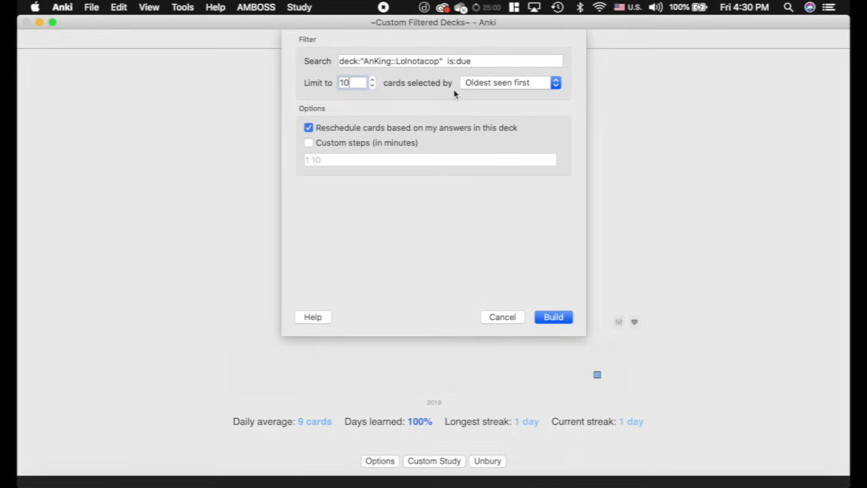
left_click(563, 320)
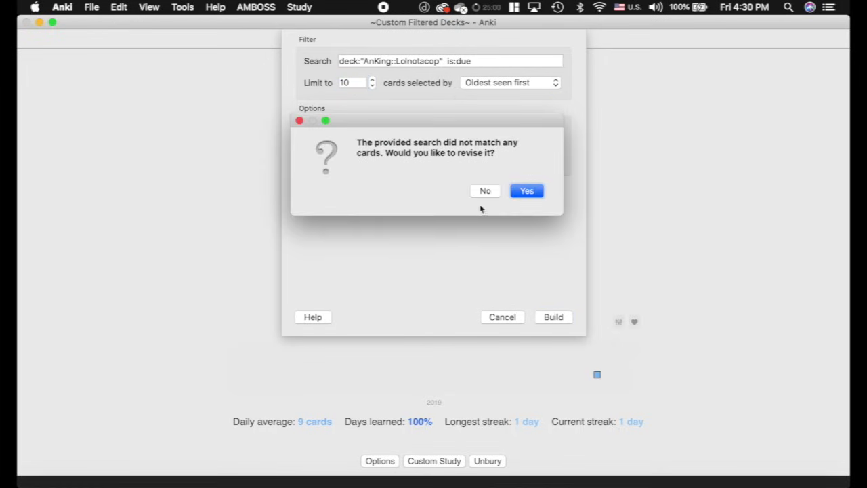
left_click(485, 191)
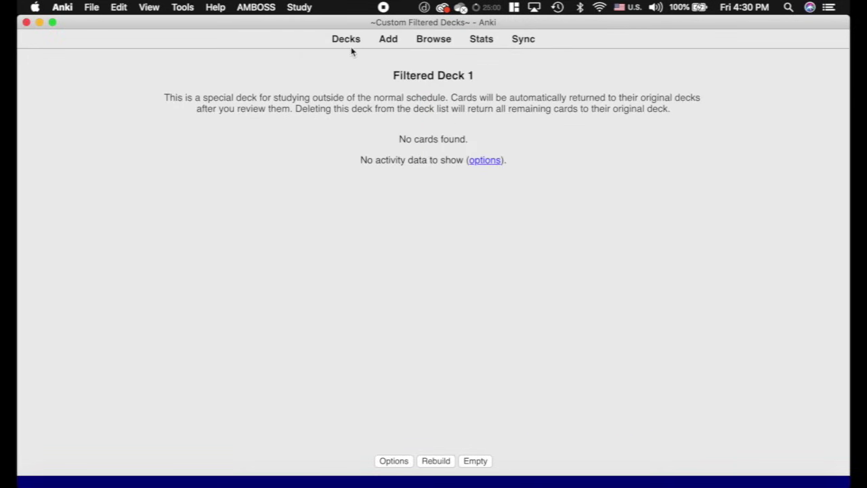
left_click(347, 39)
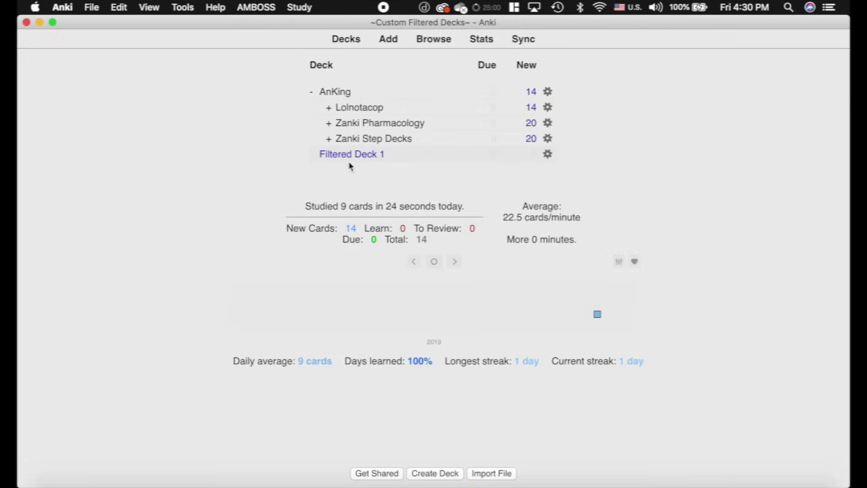
left_click(355, 155)
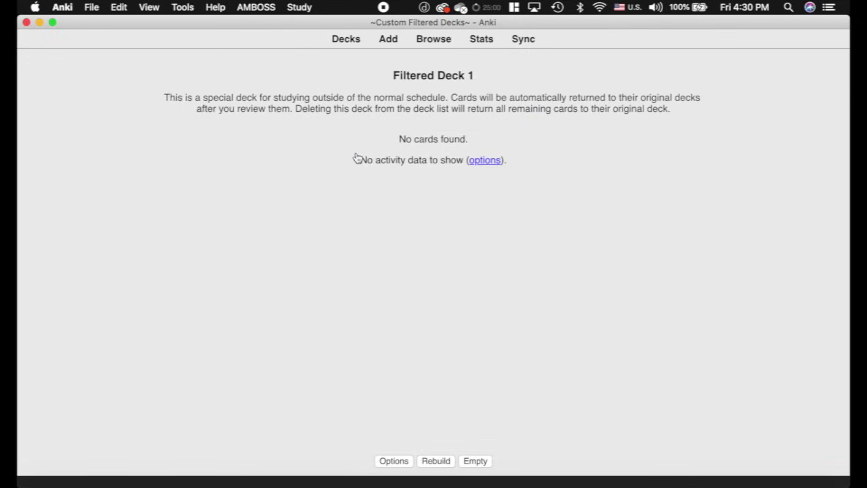
Delete is:due from Filtered Deck 1's search in its Options and rebuild the deck.
left_click(346, 40)
left_click(546, 155)
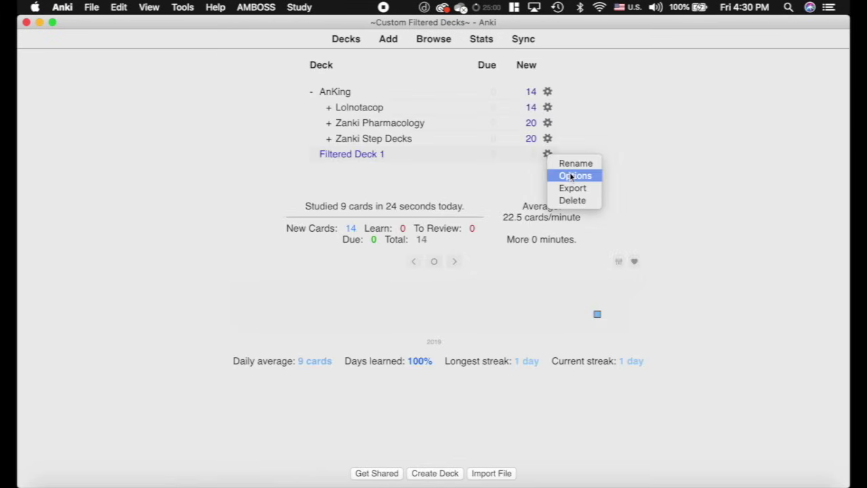
left_click(573, 176)
left_click(472, 61)
key("BackSpace")
key("BackSpace")
key("BackSpace")
key("BackSpace")
key("BackSpace")
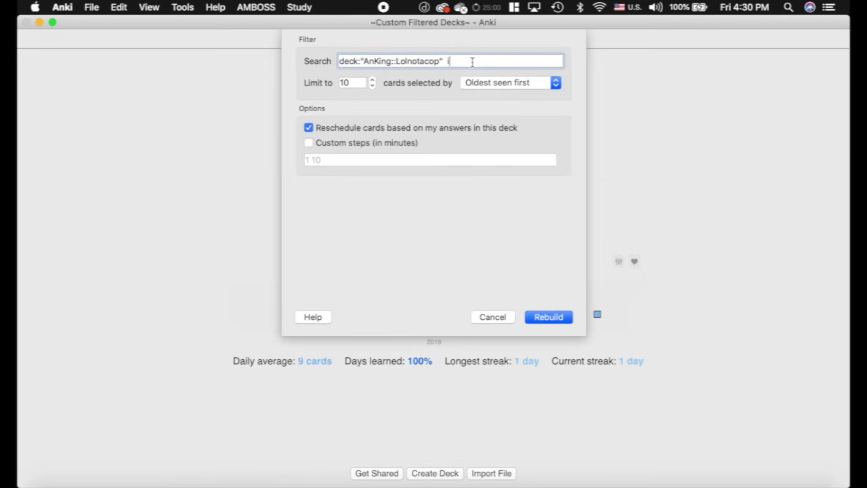
left_click(562, 317)
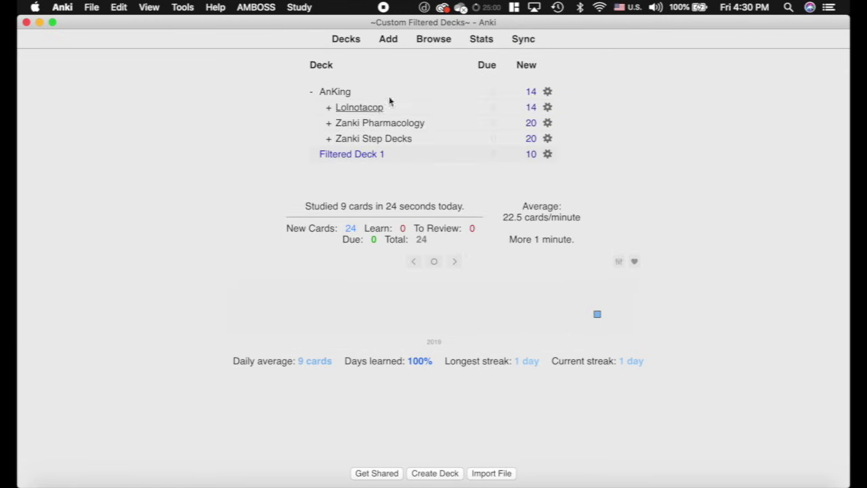
left_click(353, 155)
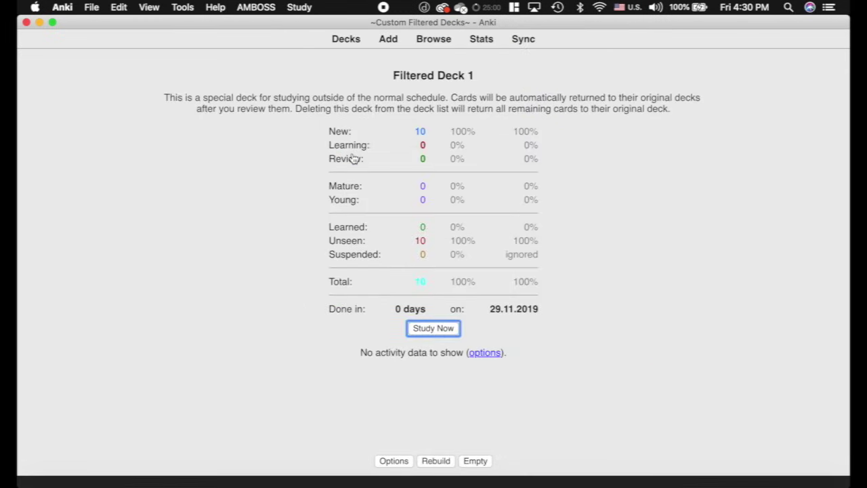
Empty Filtered Deck 1, then rebuild it from its overview.
left_click(476, 462)
left_click(347, 40)
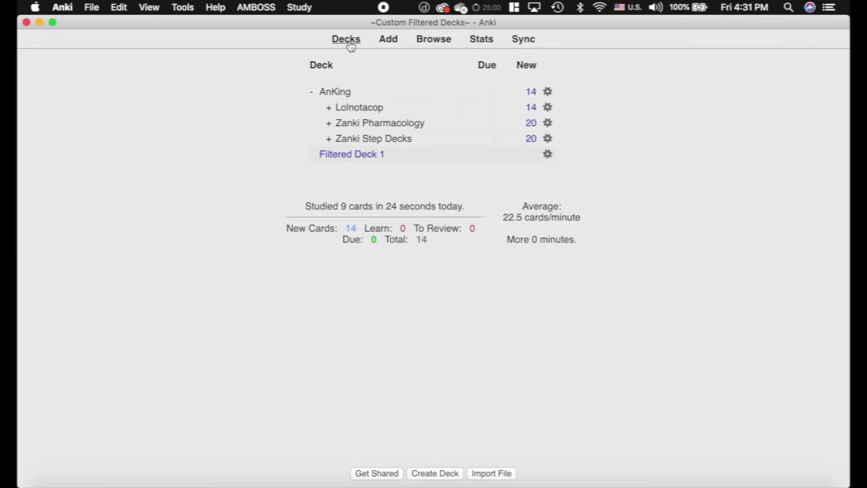
left_click(365, 156)
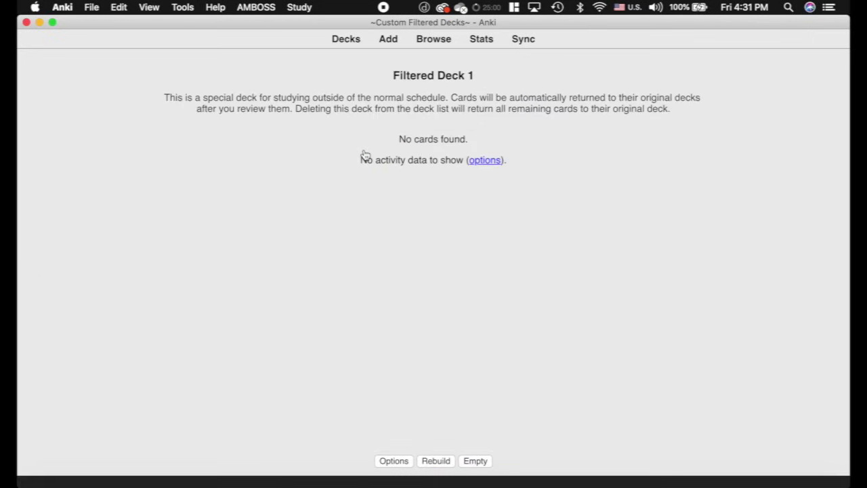
left_click(436, 461)
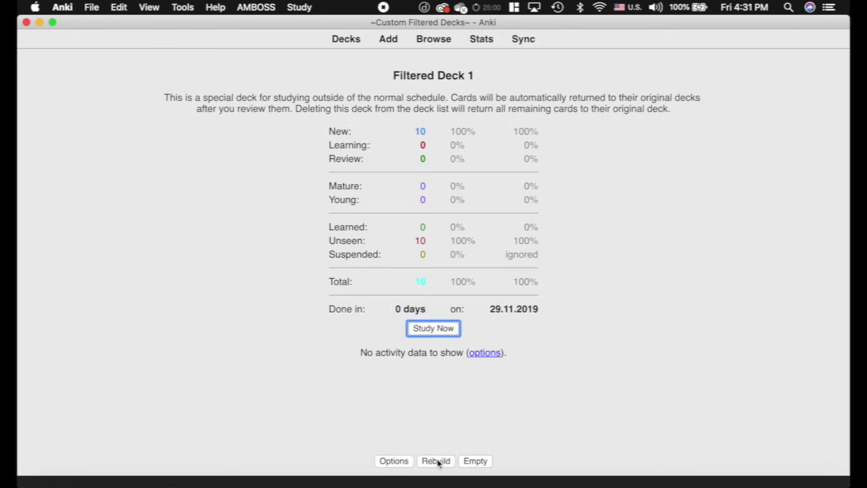
left_click(349, 40)
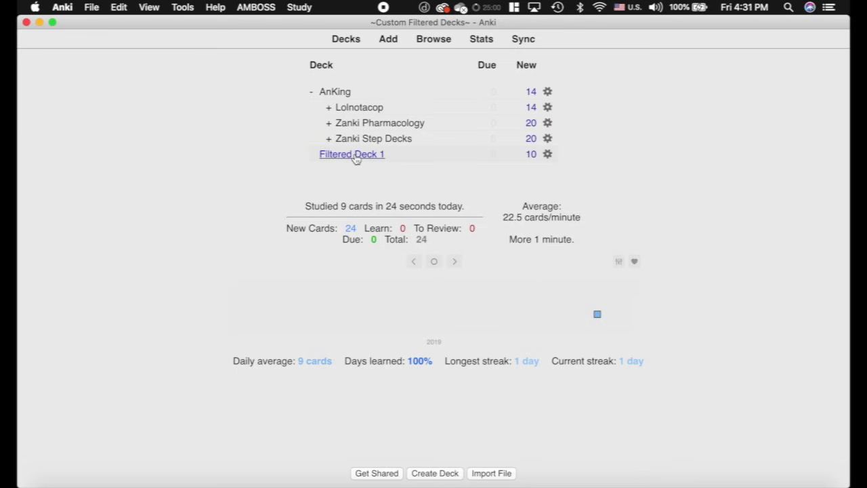
left_click(434, 39)
key("Escape")
left_click(183, 7)
left_click(215, 103)
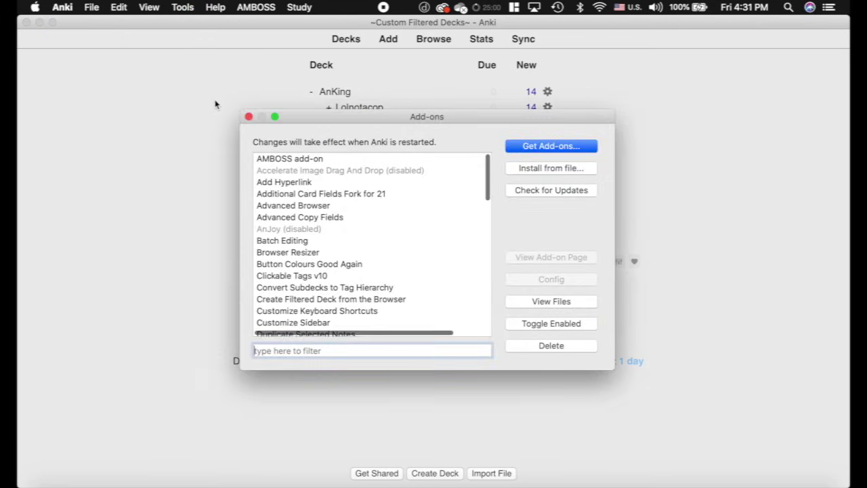
type("filter")
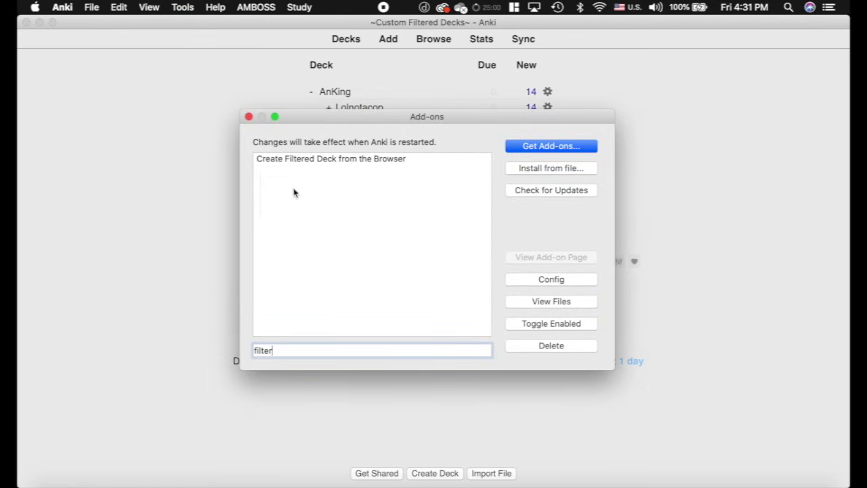
left_click(249, 117)
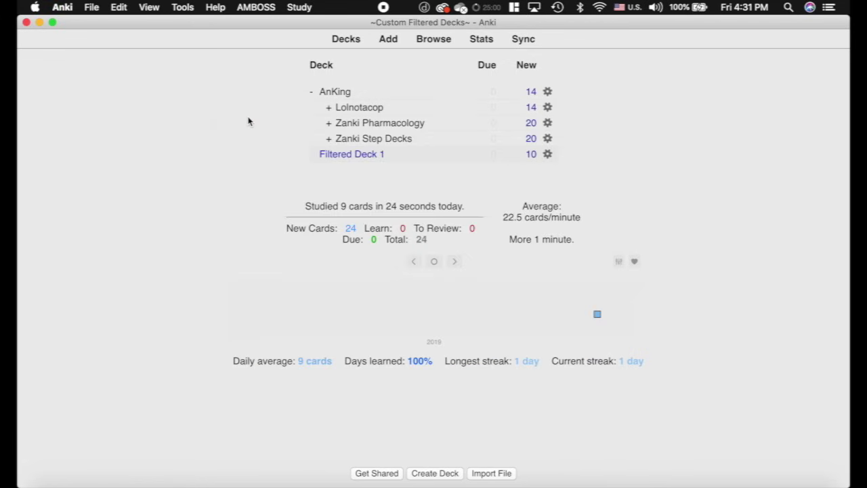
From the browser's Cardio tag, build a filtered deck without rescheduling, with custom steps and a 10-card limit.
left_click(434, 39)
left_click(99, 320)
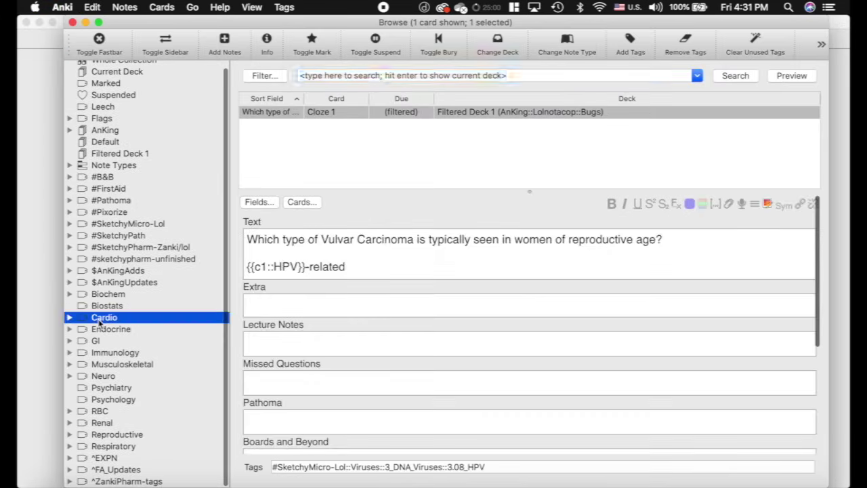
right_click(101, 320)
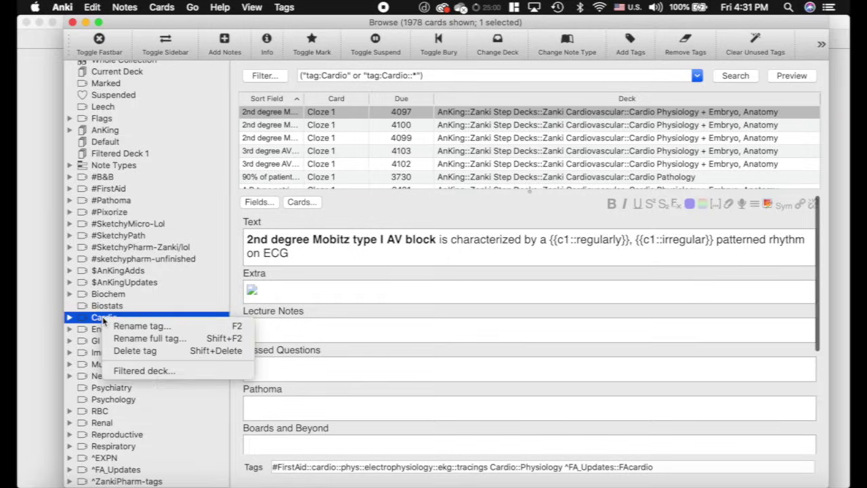
left_click(160, 371)
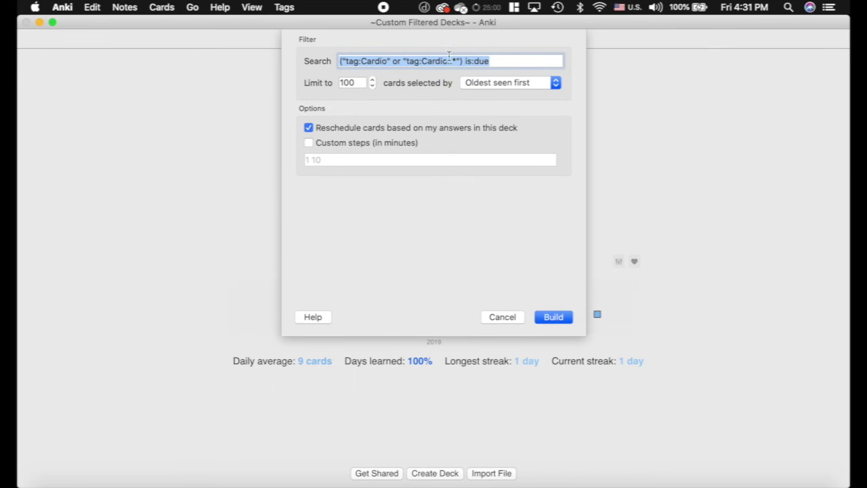
left_click(496, 61)
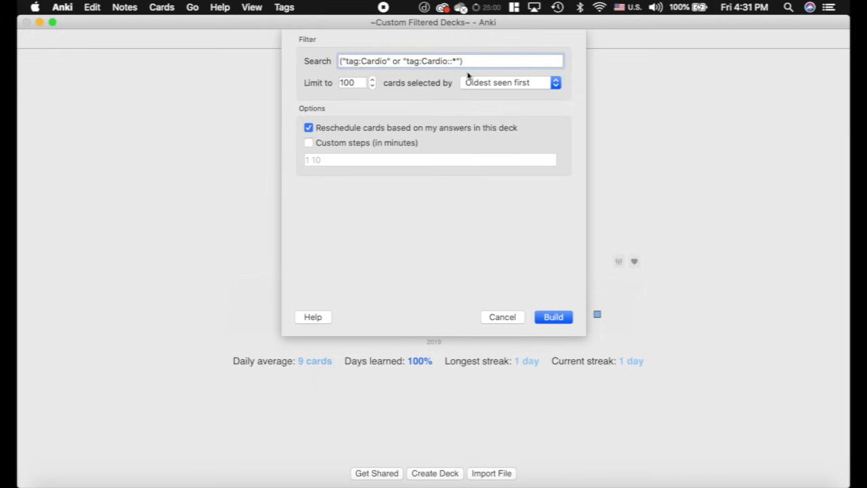
left_click(309, 128)
left_click(309, 143)
left_click(354, 83)
key("BackSpace")
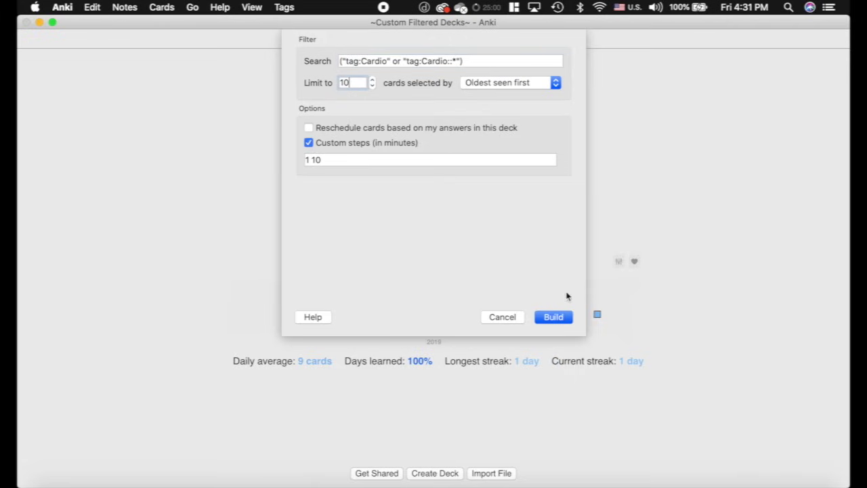
left_click(562, 317)
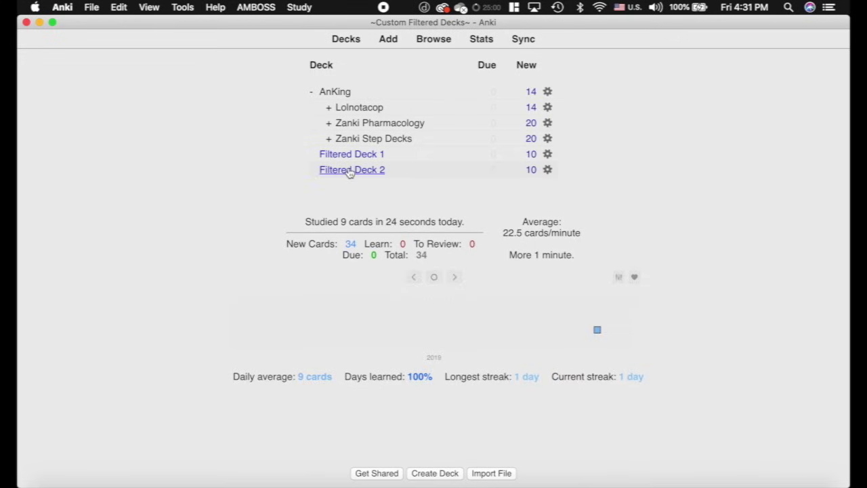
Open Filtered Deck 2, start studying it, and return to the deck list.
left_click(349, 170)
key("s")
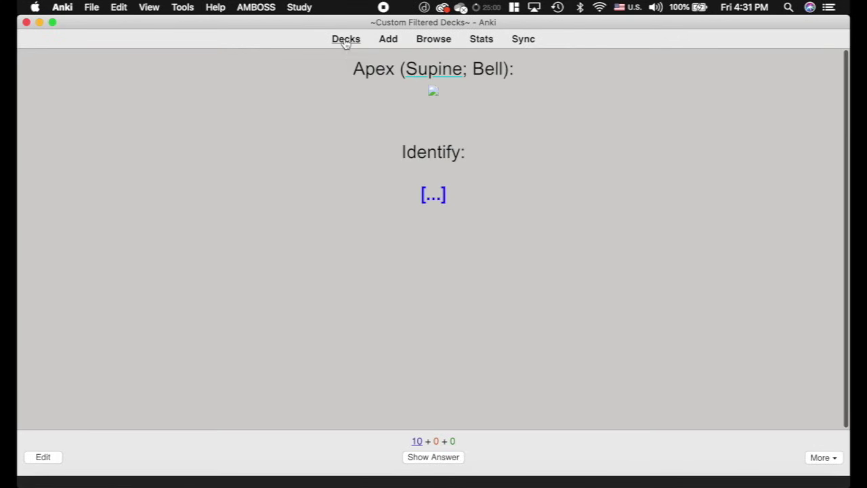
left_click(346, 40)
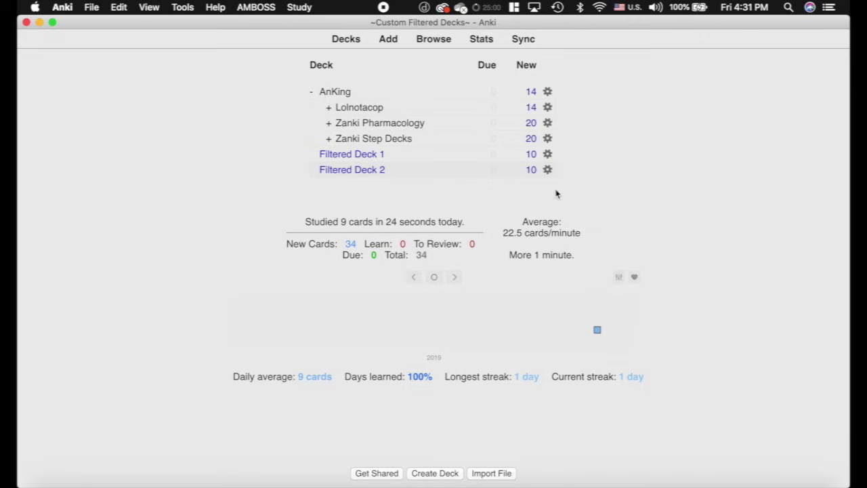
Prefix Filtered Deck 2's search with deck:"AnKing:Lolnotacop" before the Cardio tag terms.
left_click(548, 170)
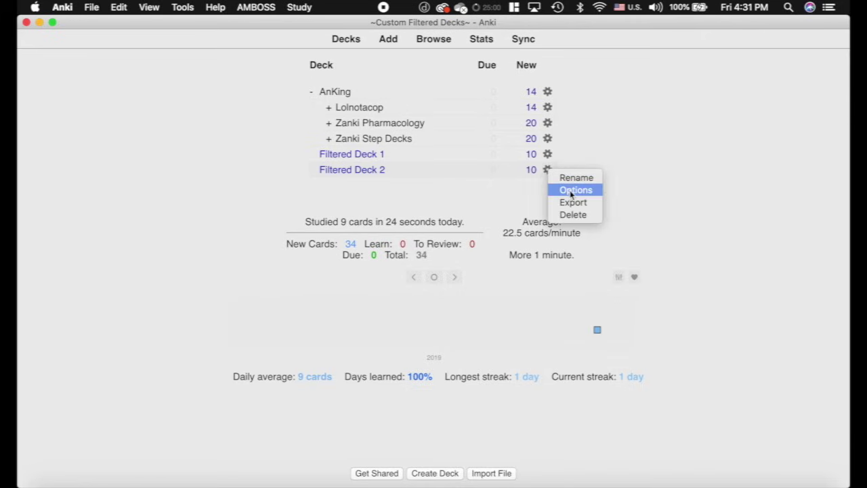
left_click(571, 191)
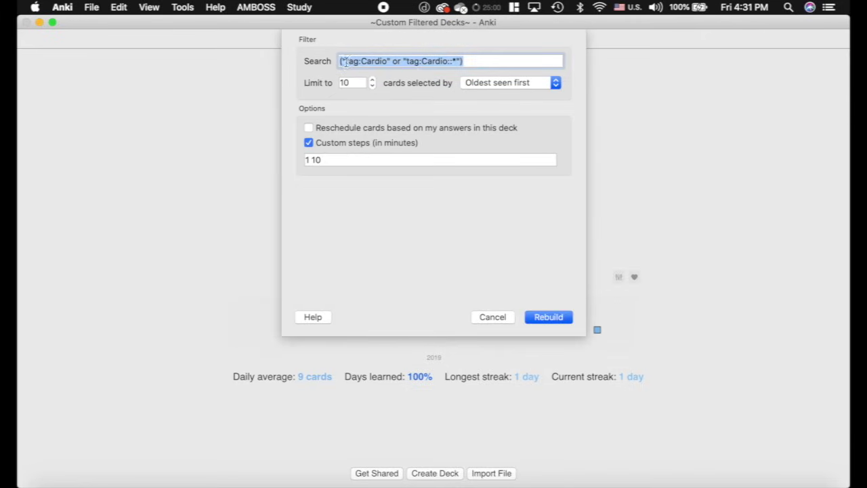
left_click(347, 62)
left_click_drag(386, 61, 346, 59)
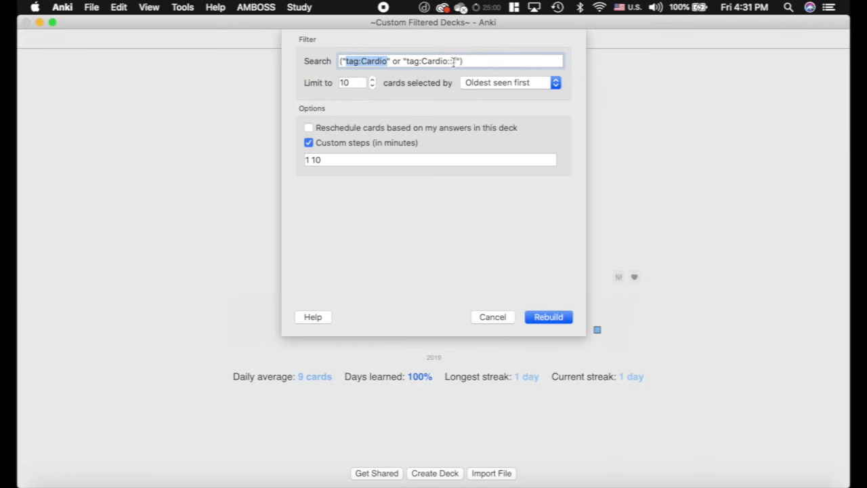
left_click_drag(457, 61, 447, 60)
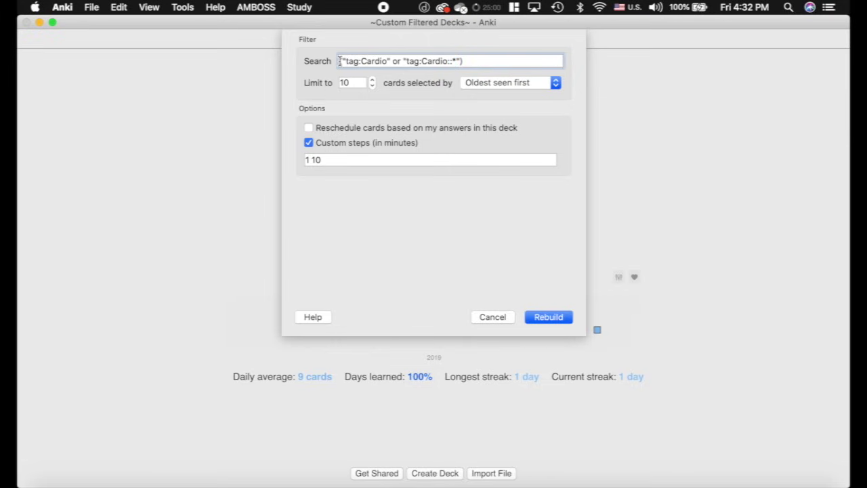
type("deck")
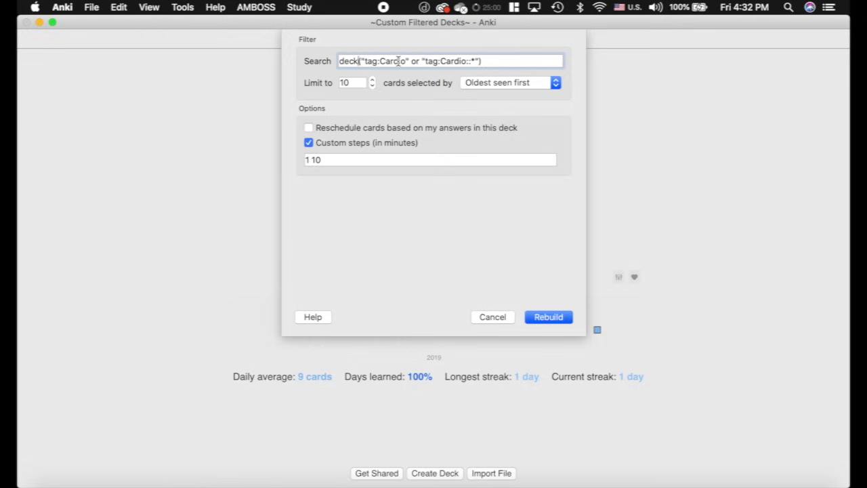
type("\"A")
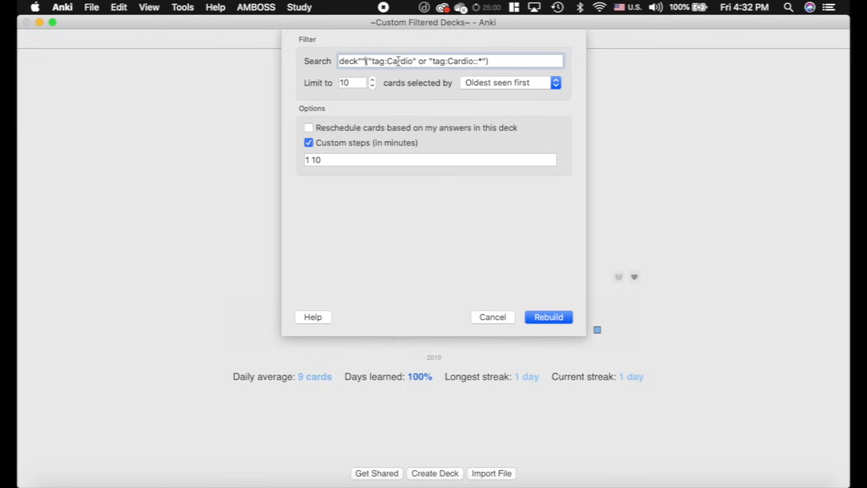
key("BackSpace")
key("BackSpace")
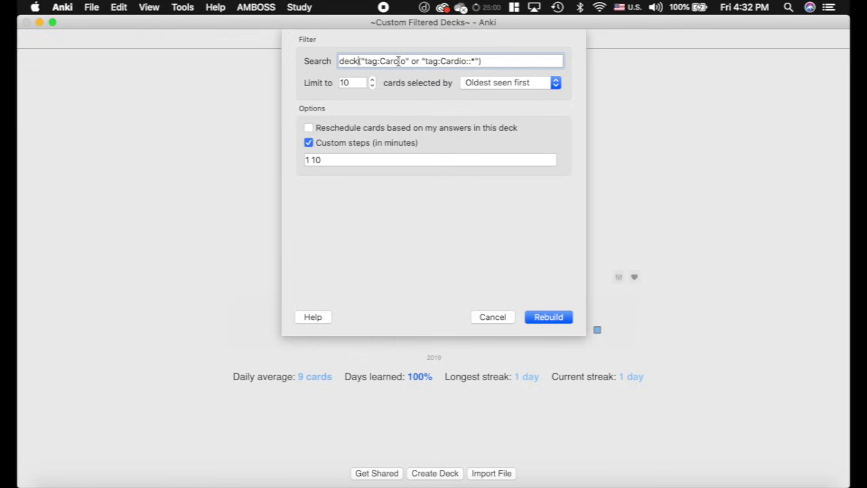
type(":\"AnKing:")
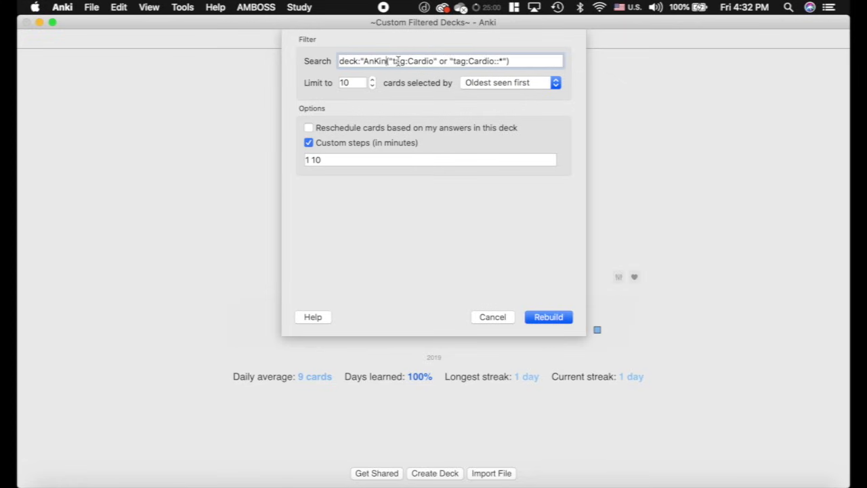
type("Lolnotacop")
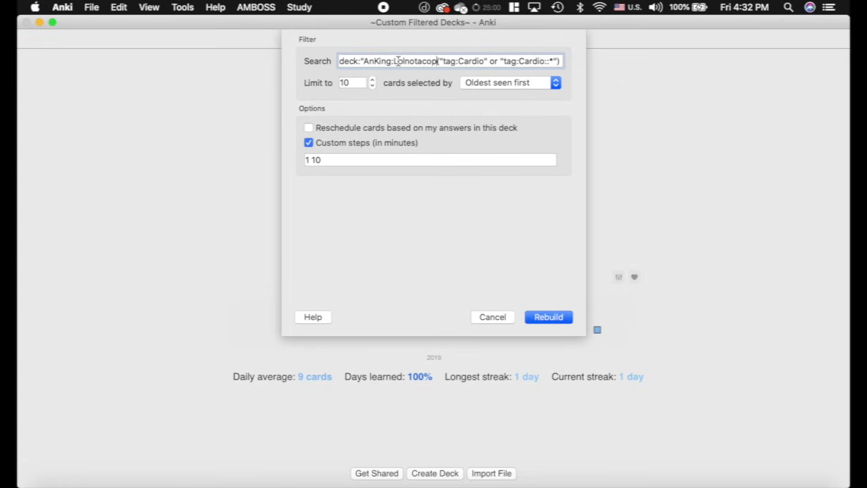
type("\"")
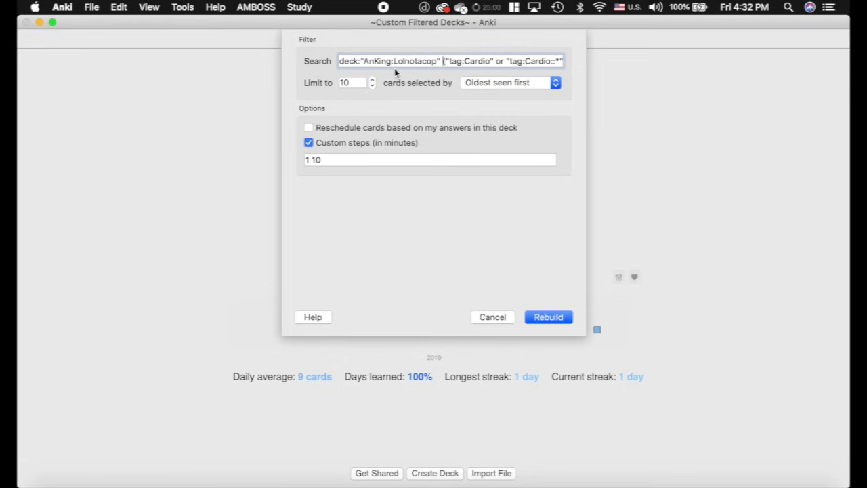
Adjust the connector between the tag terms, keeping "tag:Cardio" and "tag:Cardio::*" joined by or.
left_click_drag(340, 61, 563, 71)
left_click(436, 61)
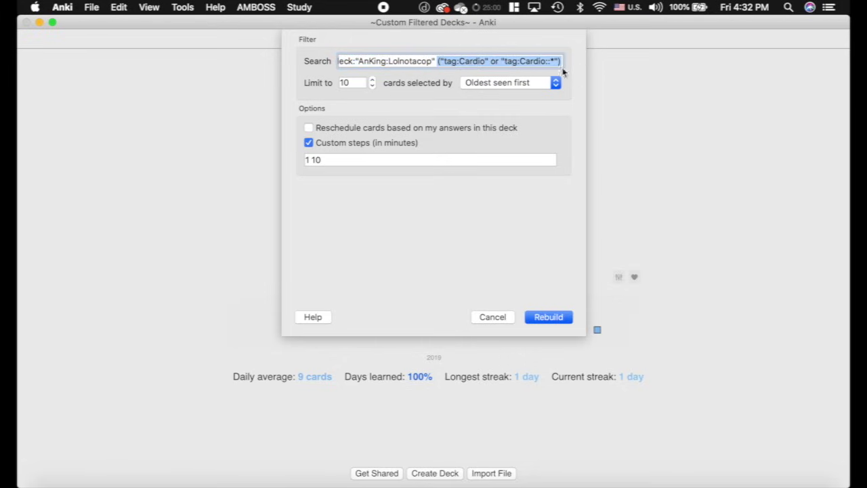
left_click(500, 62)
key("BackSpace")
key("BackSpace")
type("and")
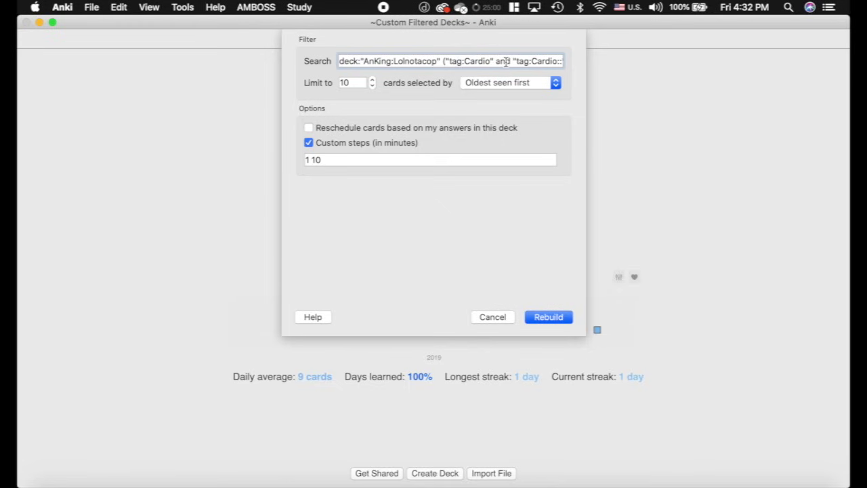
key("BackSpace")
key("BackSpace")
key("BackSpace")
type("or")
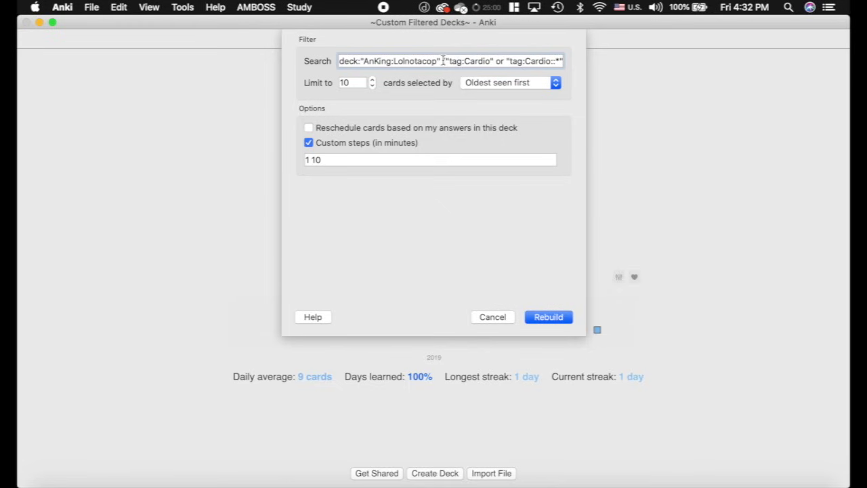
type("or")
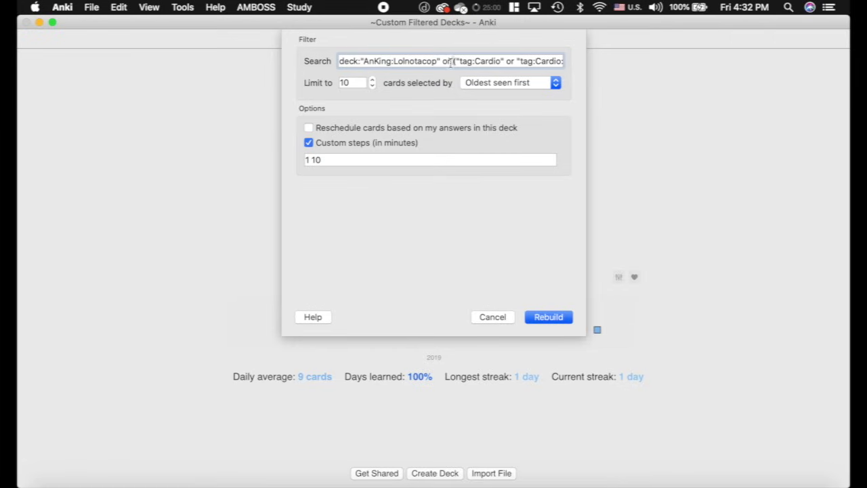
key("BackSpace")
key("BackSpace")
key("BackSpace")
key("BackSpace")
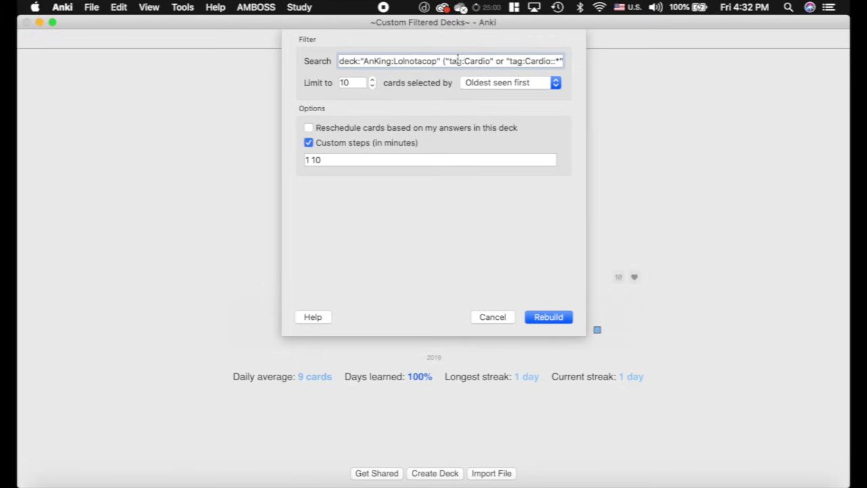
left_click_drag(339, 64, 608, 66)
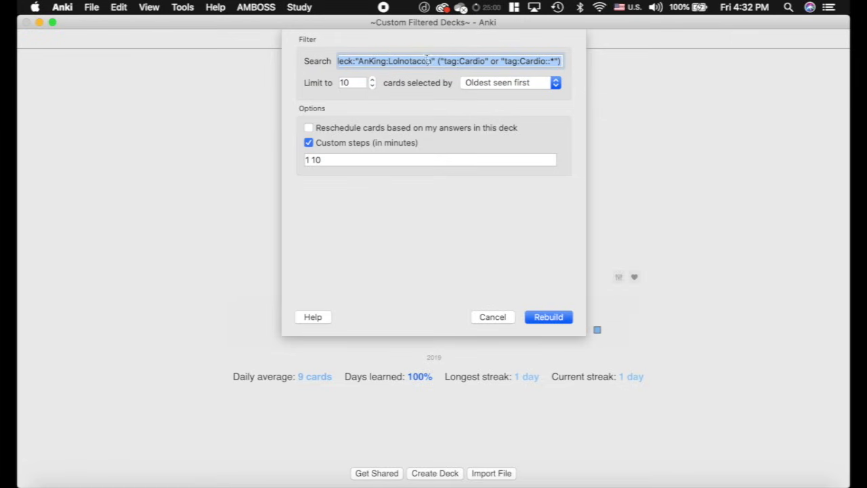
left_click(487, 61)
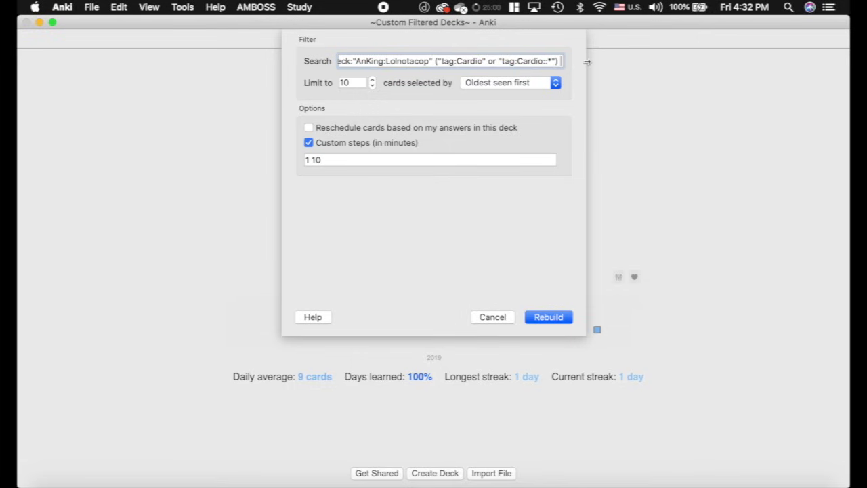
type("is")
key("BackSpace")
key("BackSpace")
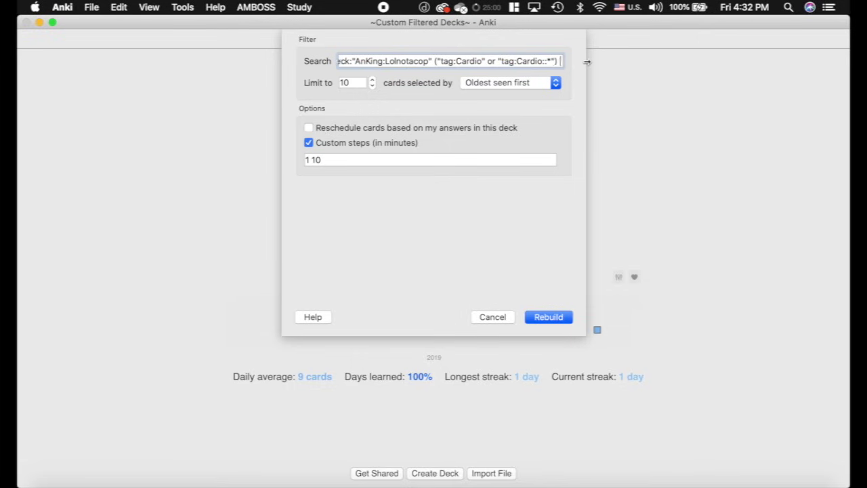
type("-is:suspended")
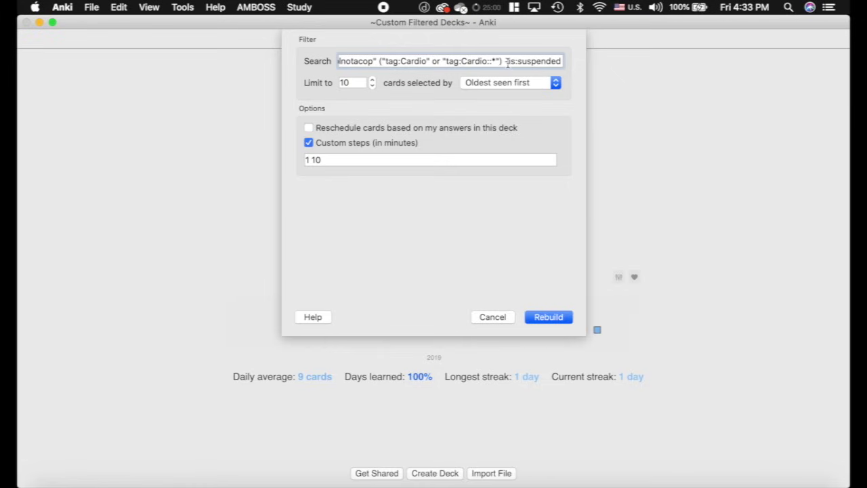
left_click_drag(505, 62, 600, 68)
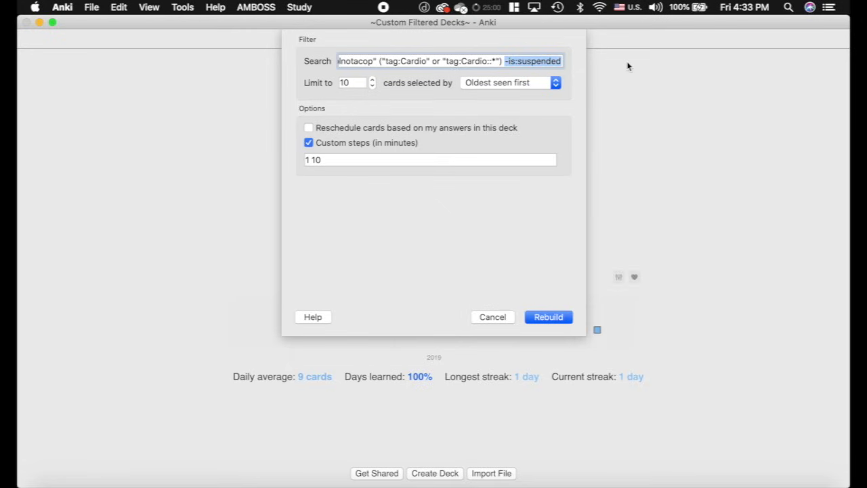
type("is:new")
key("BackSpace")
key("BackSpace")
key("BackSpace")
type("learn")
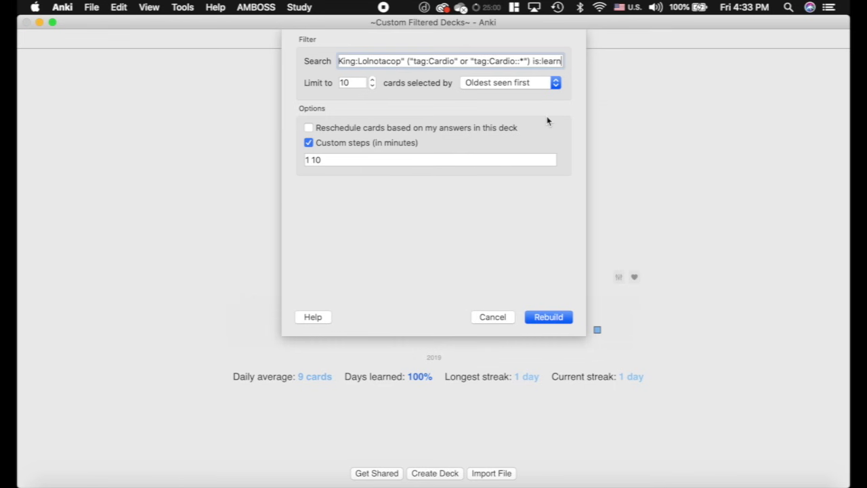
key("super+Tab")
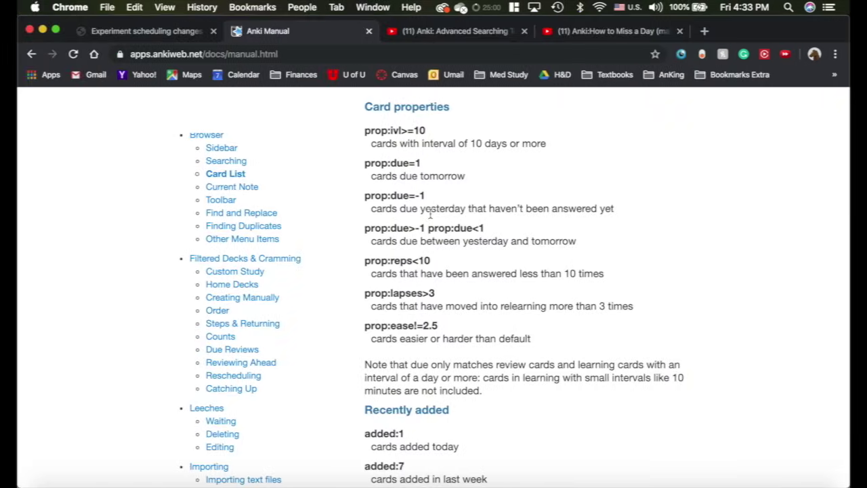
scroll(430, 214, "down", 5)
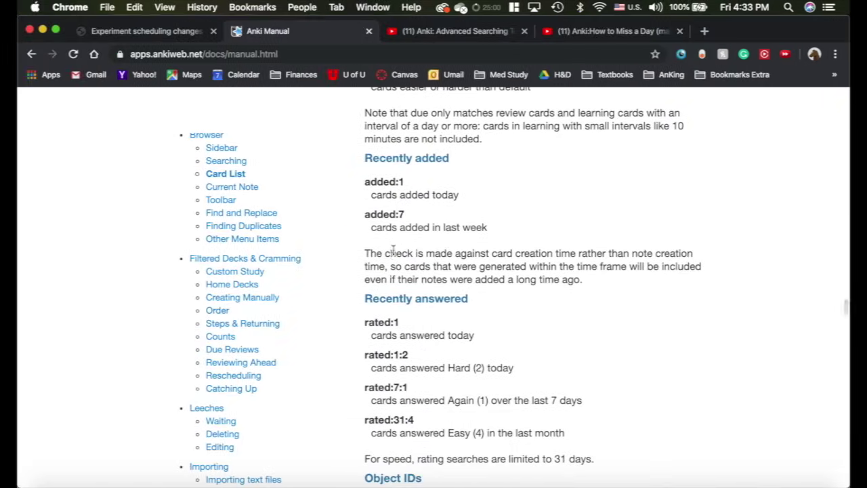
key("super+Tab")
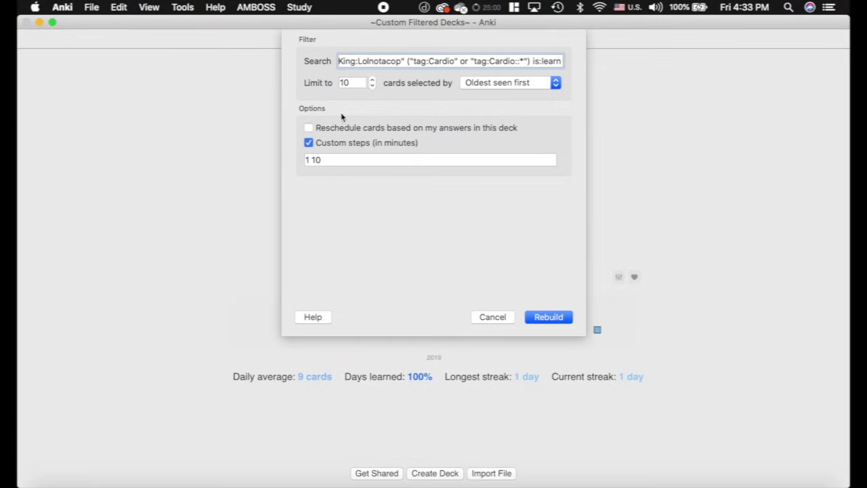
Restore custom steps off and rescheduling on, then cancel the filter dialog.
left_click(308, 143)
left_click(308, 127)
left_click(496, 323)
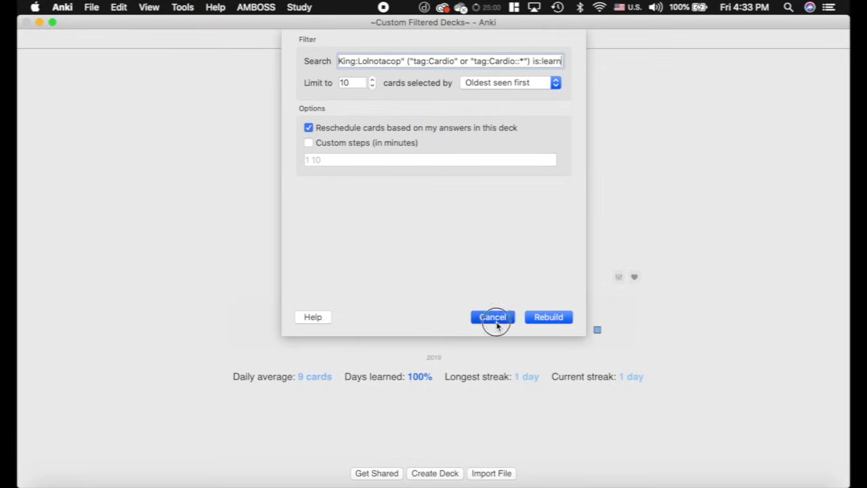
Turn on the Experimental V2 scheduler in Preferences and confirm the switch.
left_click(63, 7)
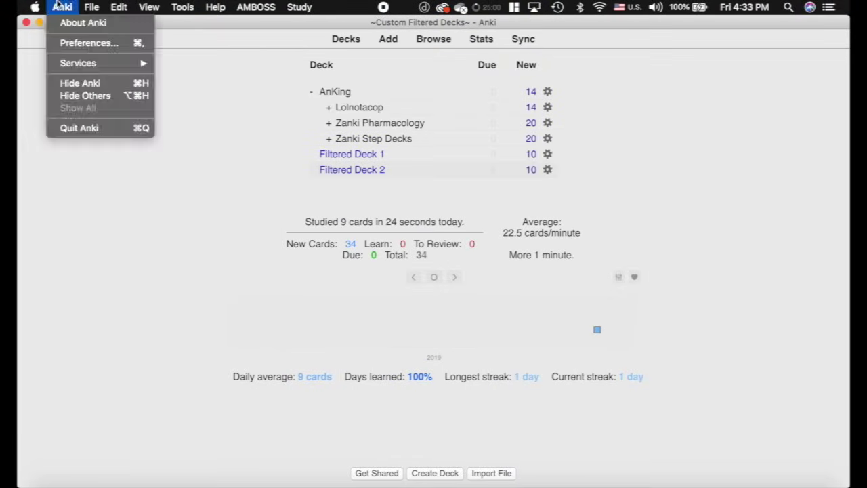
left_click(87, 44)
left_click(317, 213)
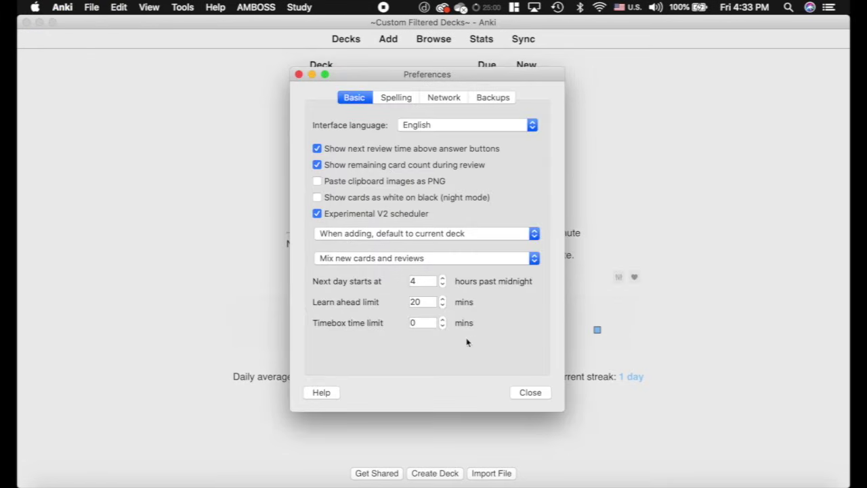
left_click(532, 393)
left_click(522, 254)
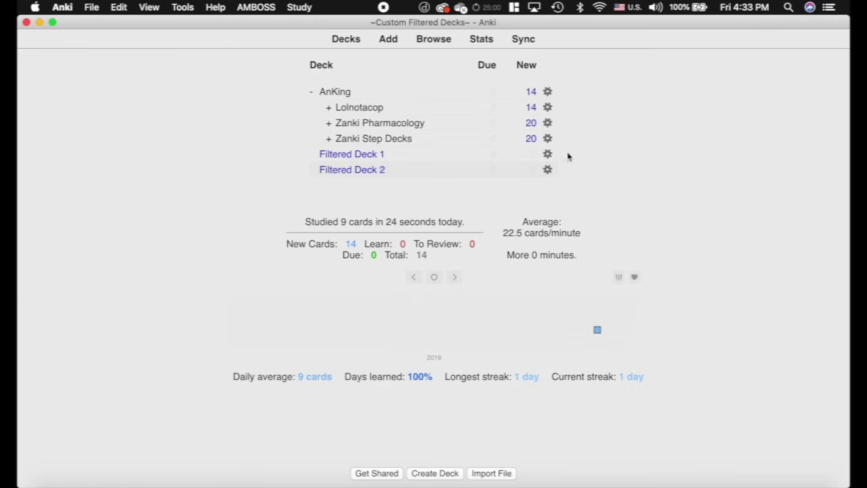
Rebuild Filtered Deck 1 from its overview and return to the deck list.
left_click(353, 155)
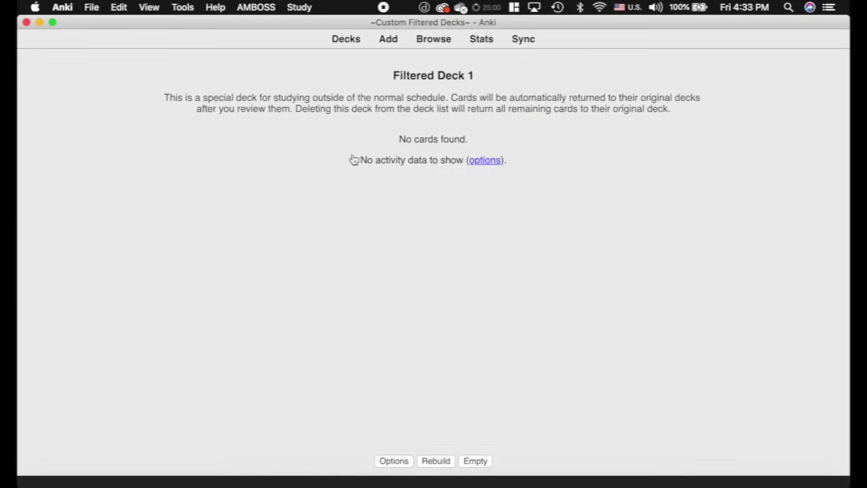
left_click(444, 461)
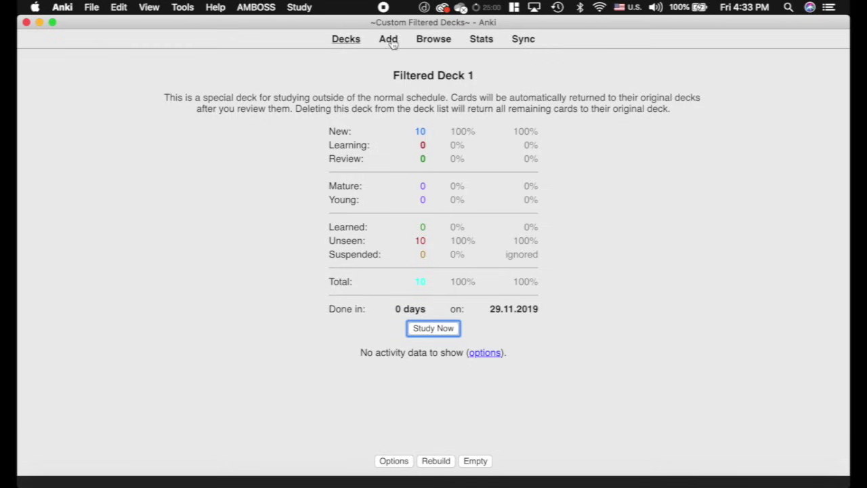
left_click(347, 40)
Enable the second filter in Filtered Deck 1's options, selecting the first search string.
left_click(547, 154)
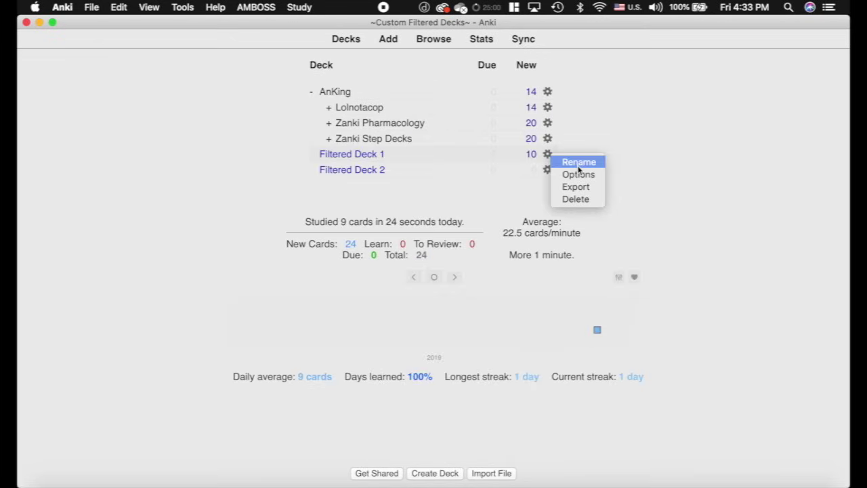
left_click(578, 174)
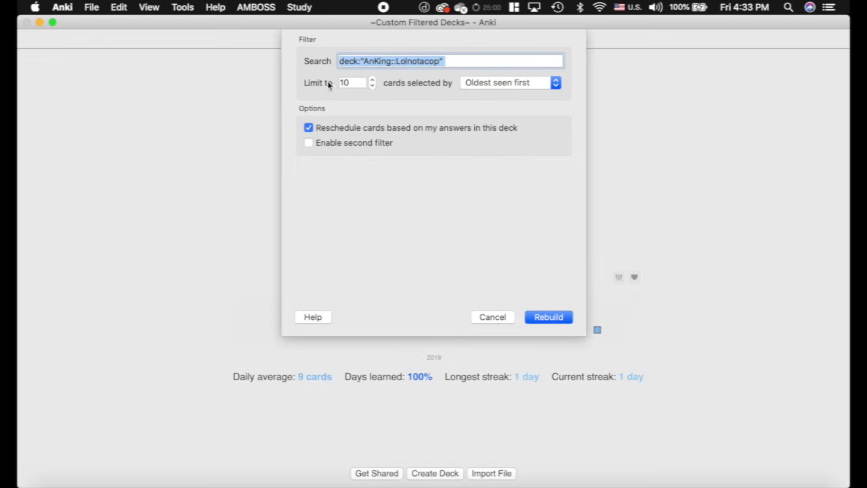
left_click(310, 143)
left_click(452, 60)
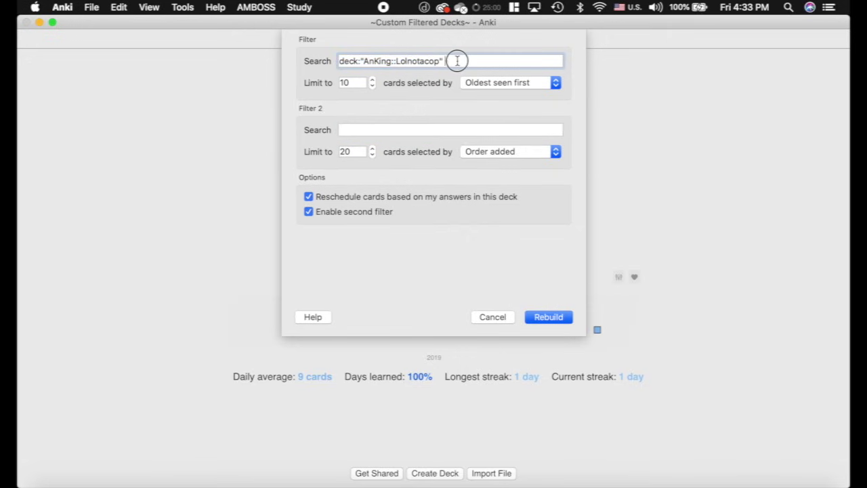
left_click_drag(456, 60, 327, 61)
left_click(347, 129)
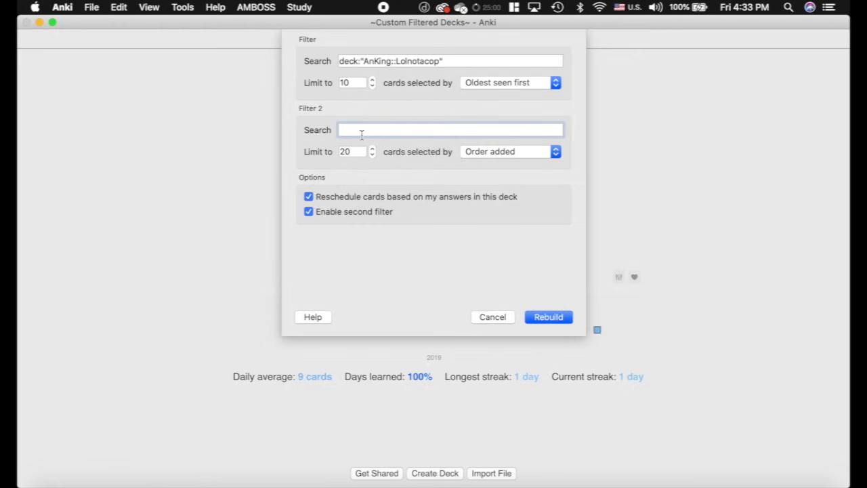
Try turning off rescheduling and raising the failed-card delay to 20 minutes, then cancel.
left_click(308, 197)
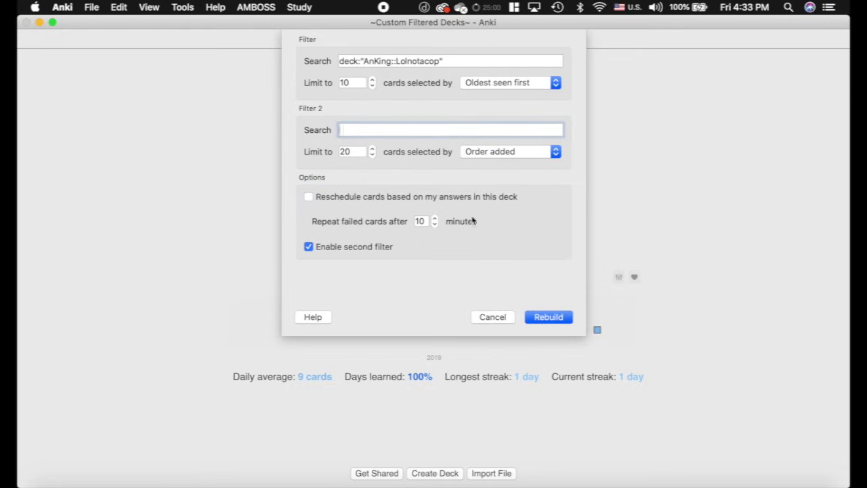
left_click(434, 221)
left_click(435, 219)
left_click(434, 219)
left_click(434, 220)
left_click(434, 220)
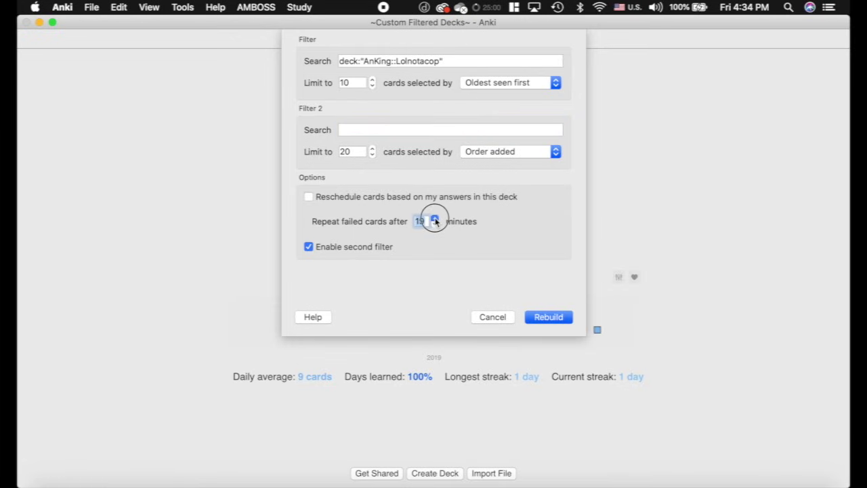
left_click(435, 220)
left_click(434, 220)
left_click(500, 316)
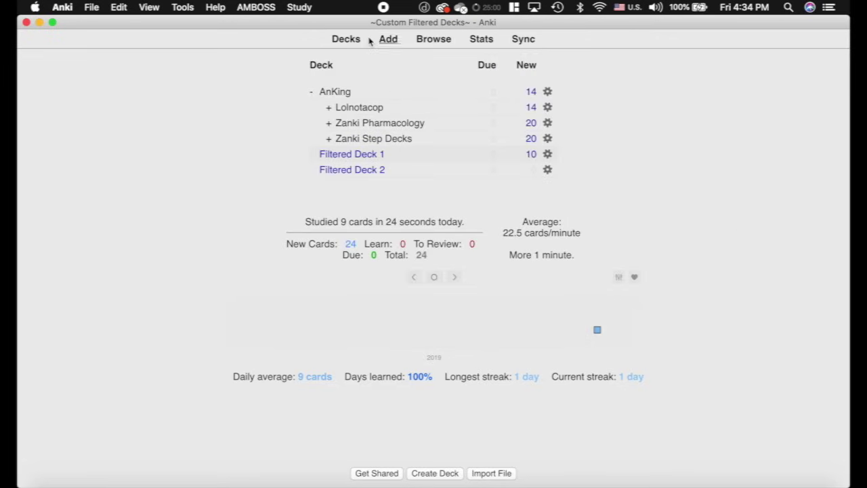
Rename Filtered Deck 1 to 'Mature' from the deck list.
left_click(346, 39)
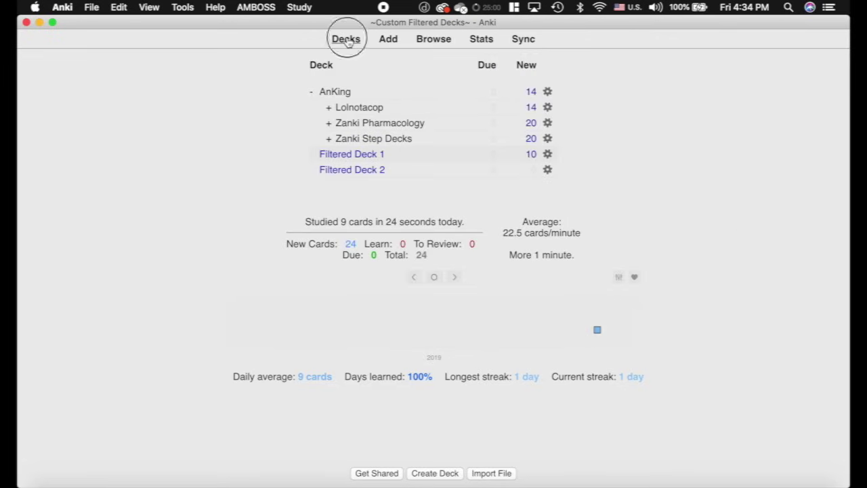
left_click(551, 154)
left_click(579, 161)
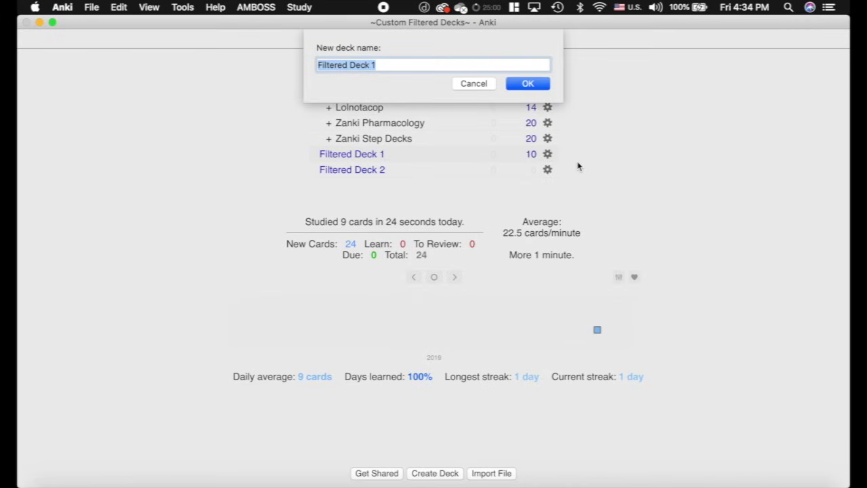
type("Matru")
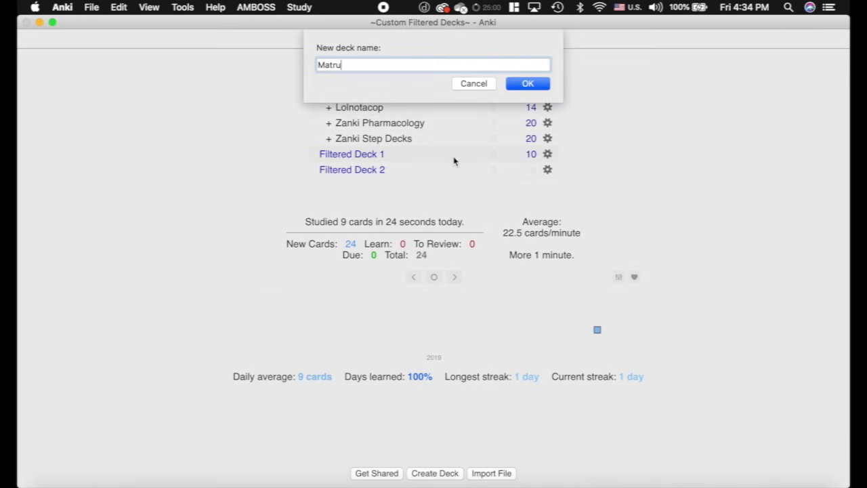
type("re")
key("Return")
Set Mature's search to 'prop:ivl>21 is:due' with limit 99999, and rebuild it, keeping the search unrevised.
left_click(548, 170)
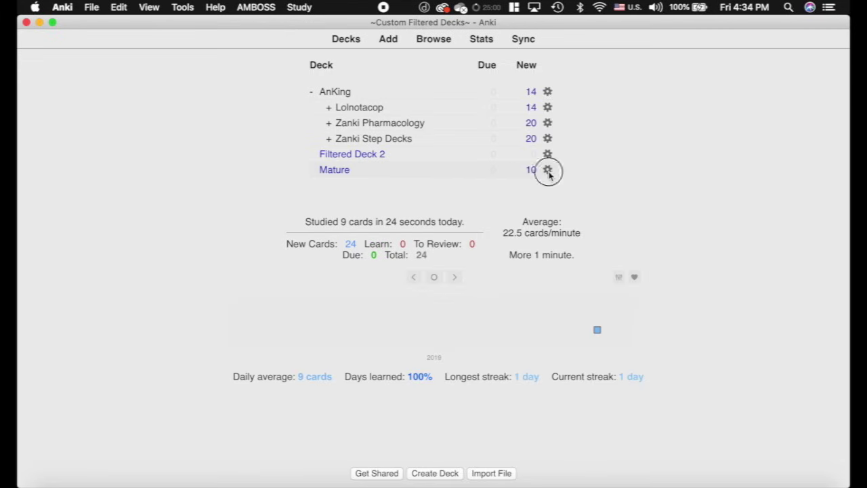
left_click(578, 193)
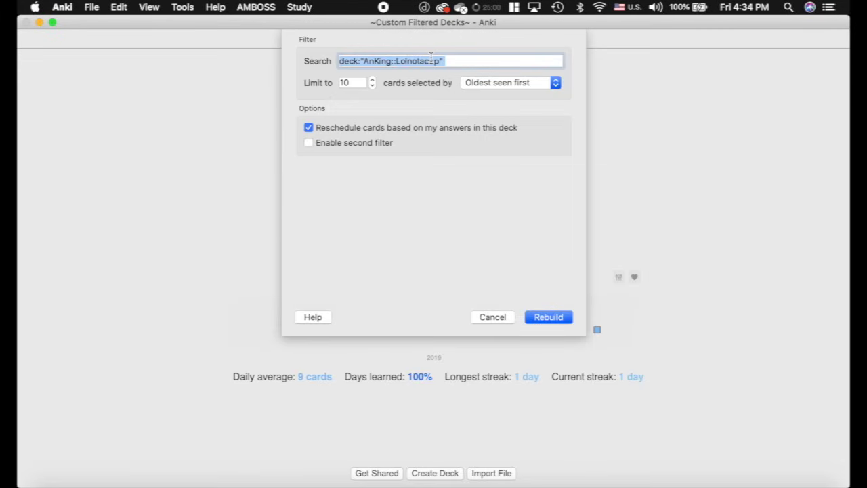
type("prop:ivl>21")
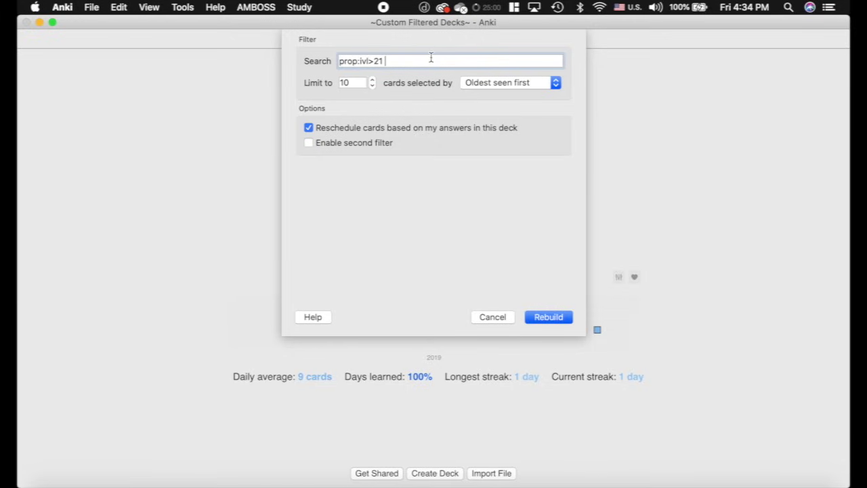
type(" is:due")
left_click(359, 81)
type("99999")
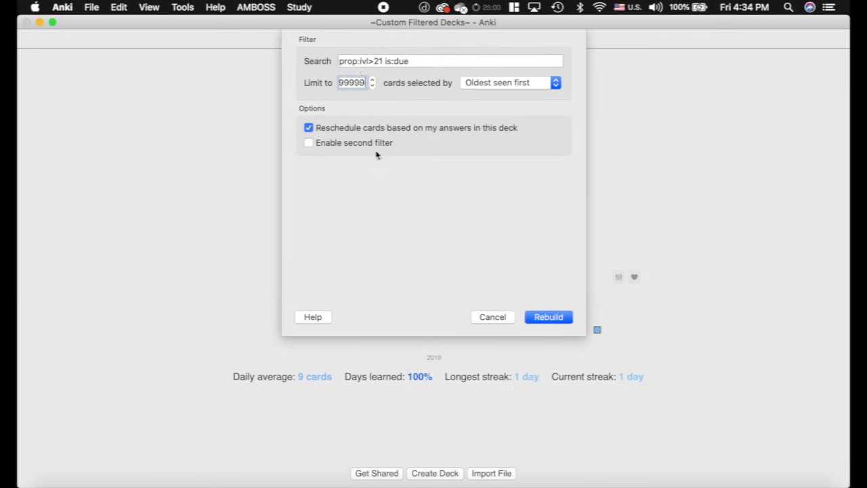
left_click(554, 317)
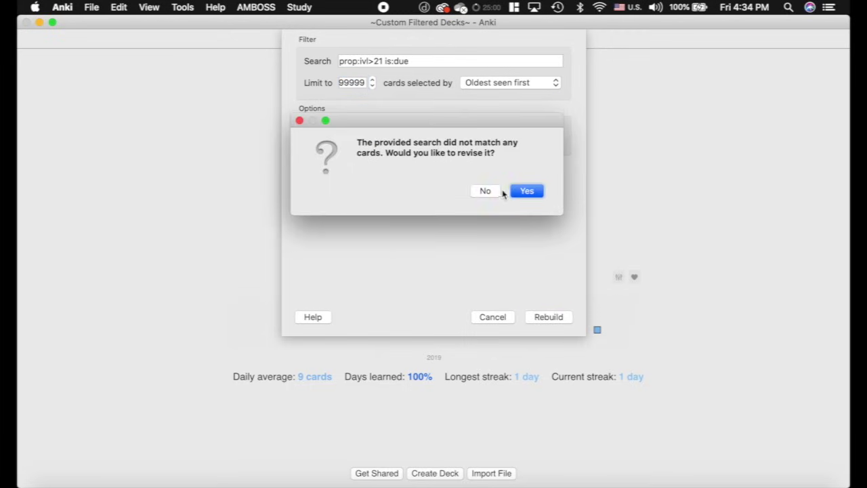
left_click(539, 194)
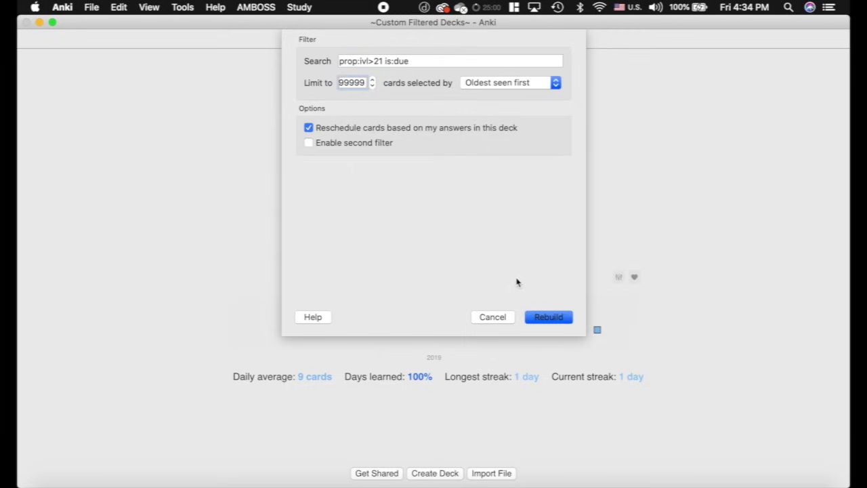
left_click(549, 317)
left_click(484, 197)
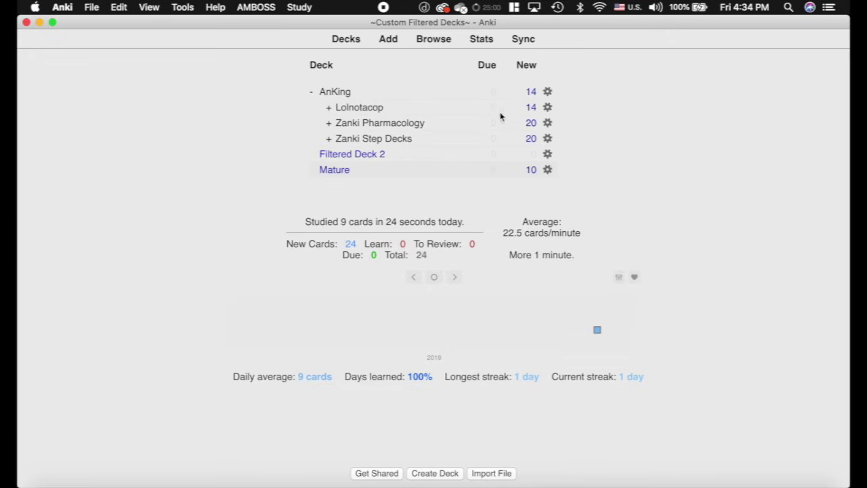